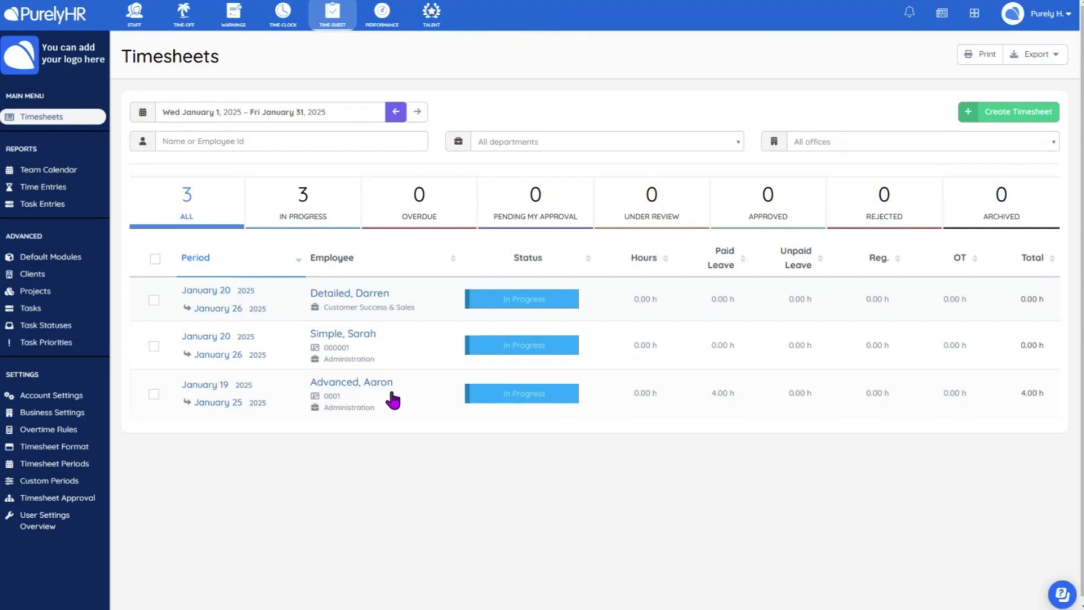
Open the Customer Success & Sales employee's January 20–26 timesheet and set Monday's morning Time In to 9:00 AM and Time Out to 12:10 PM.
left_click(400, 297)
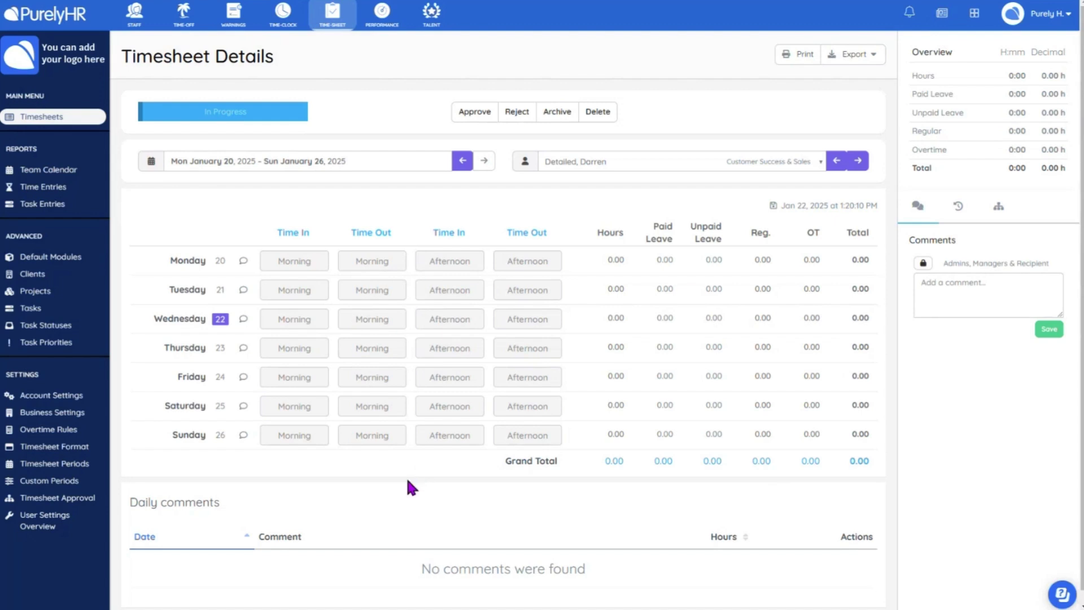
left_click(307, 260)
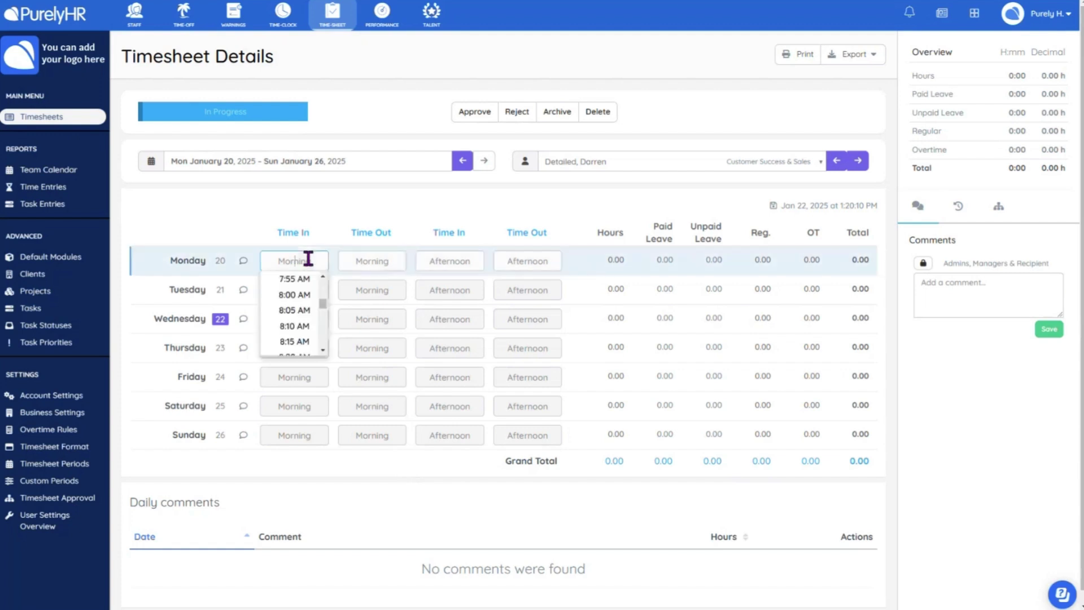
scroll(302, 297, "down", 4)
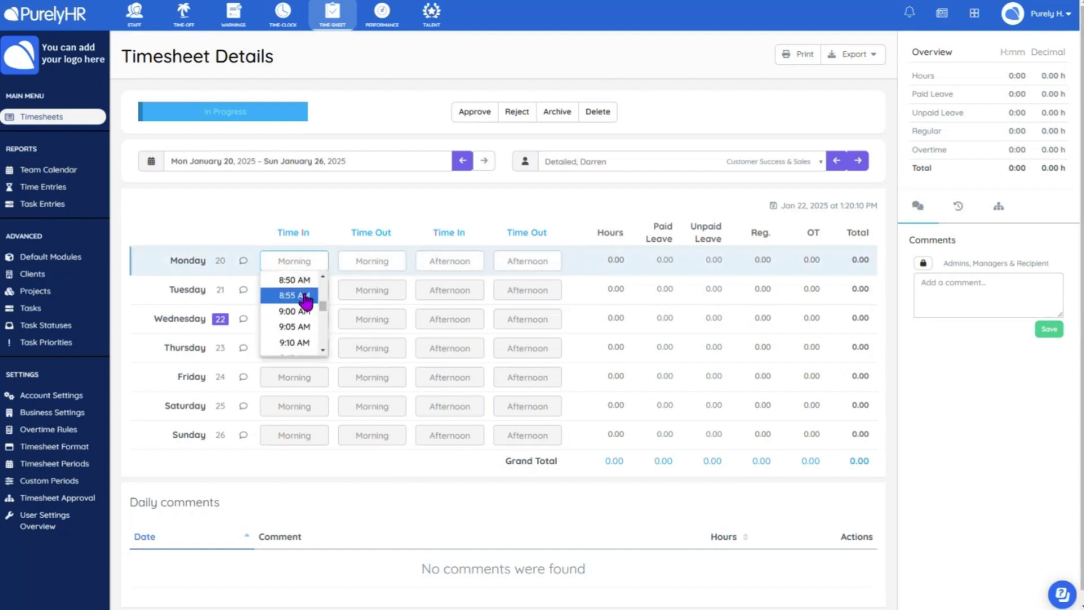
left_click(305, 311)
left_click(383, 261)
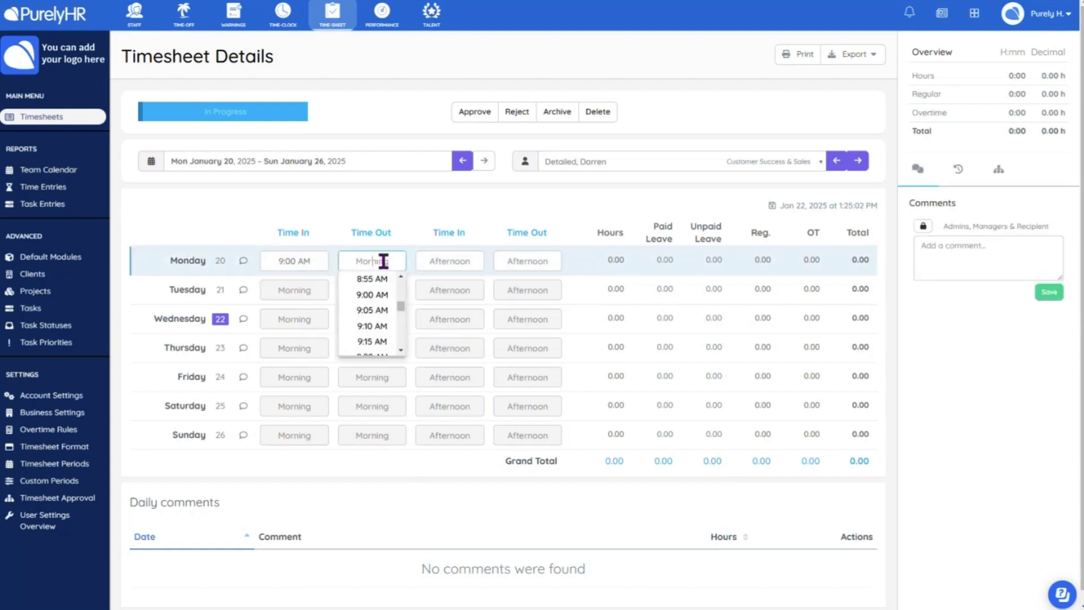
scroll(380, 317, "down", 10)
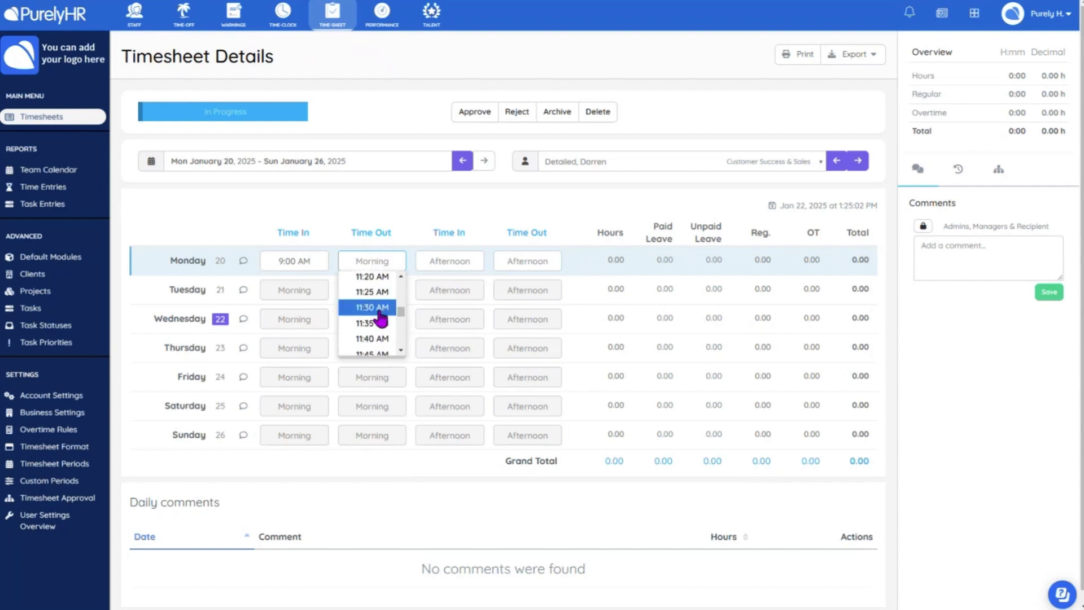
scroll(381, 319, "down", 3)
left_click(379, 317)
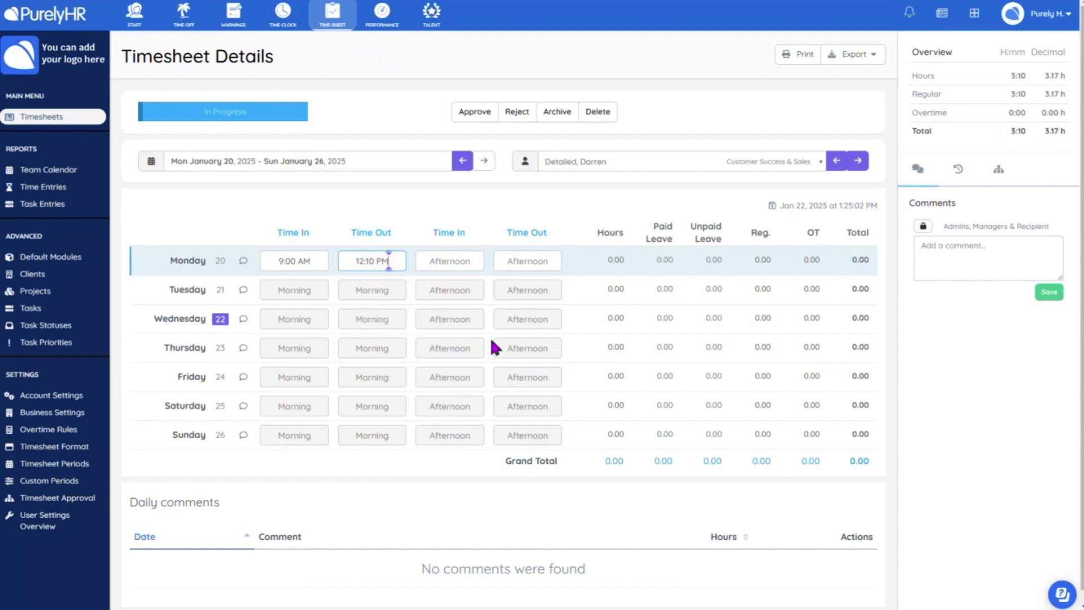
Set Monday's afternoon Time In to 12:45 PM and Time Out to 4:00 PM.
left_click(460, 262)
scroll(466, 311, "down", 3)
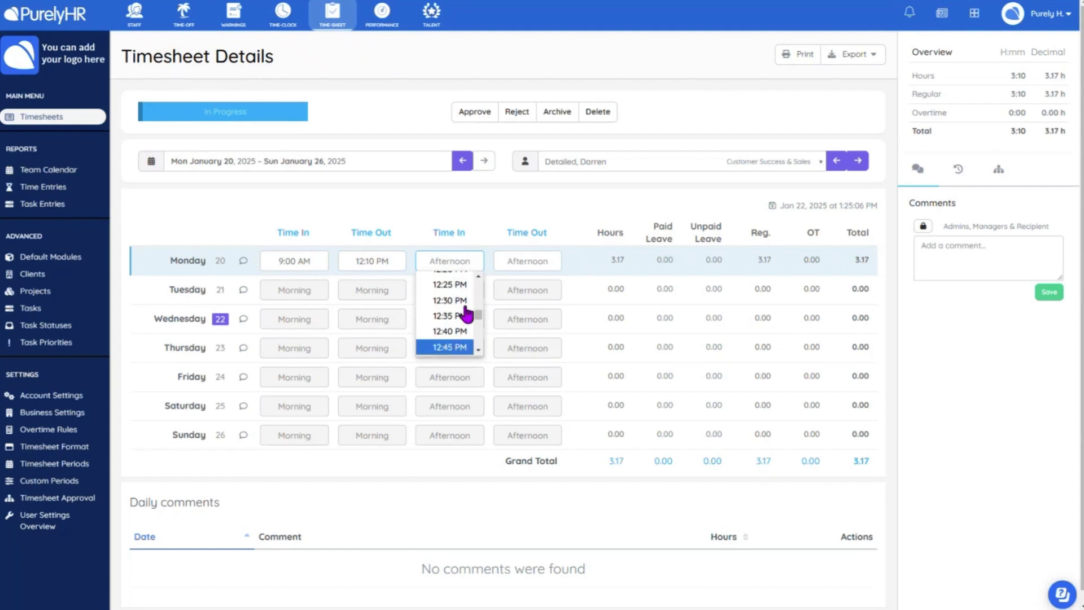
scroll(460, 316, "down", 1)
left_click(455, 317)
left_click(528, 261)
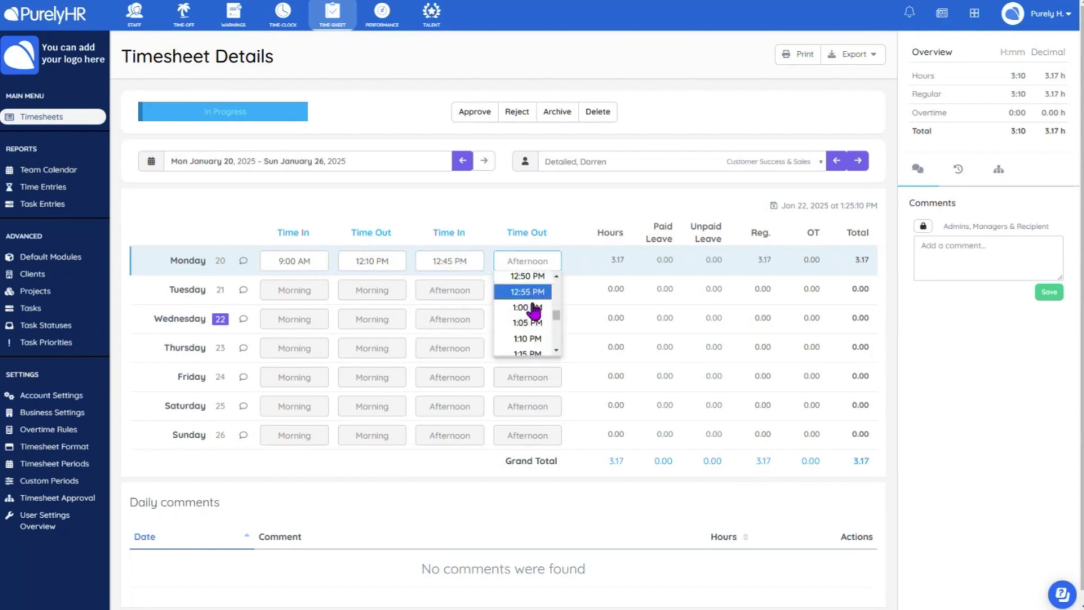
scroll(533, 309, "down", 10)
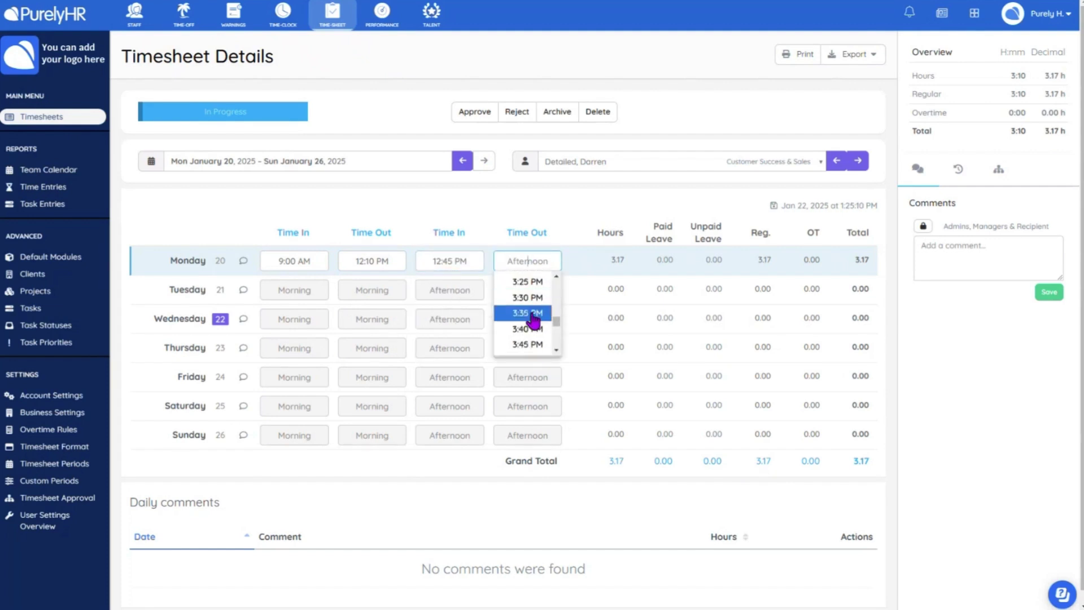
scroll(534, 319, "down", 2)
left_click(535, 338)
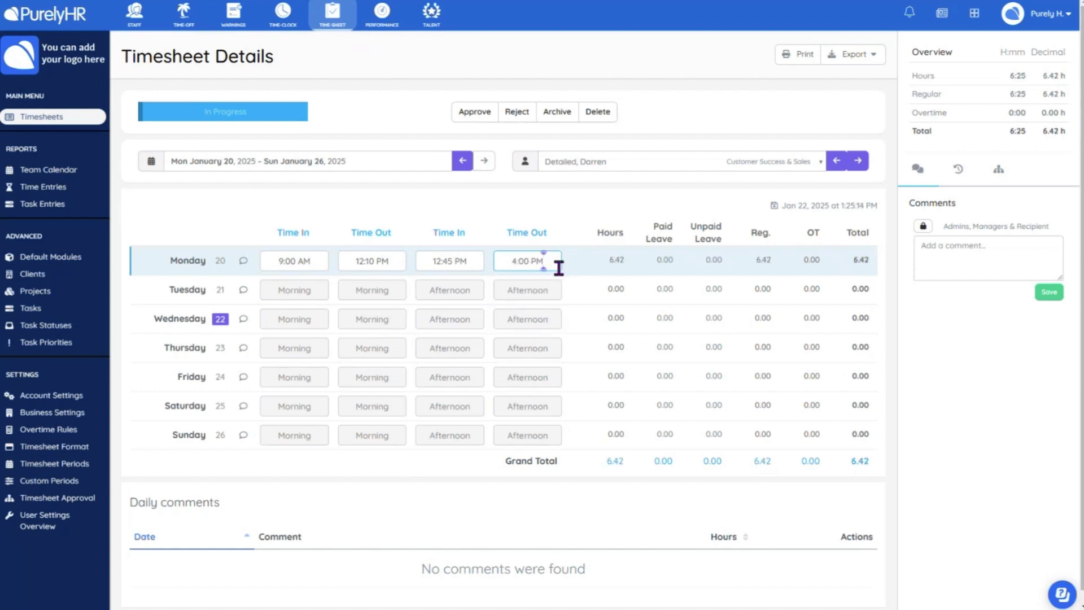
left_click(460, 517)
Add the daily comment "8am-9am Doctor Appt." to Monday, January 20, and save it.
left_click(243, 261)
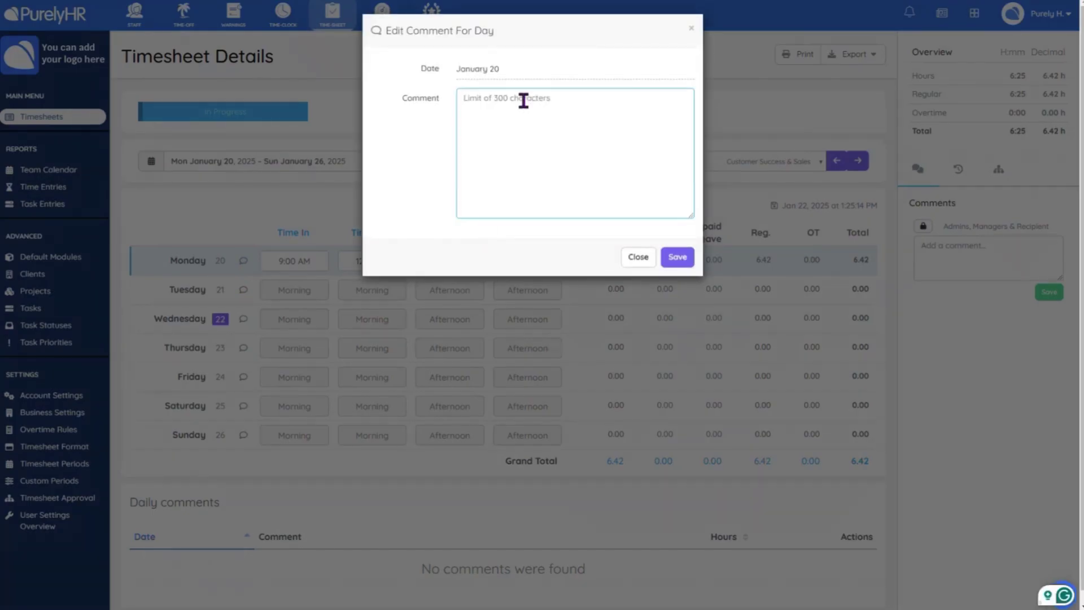
left_click(691, 29)
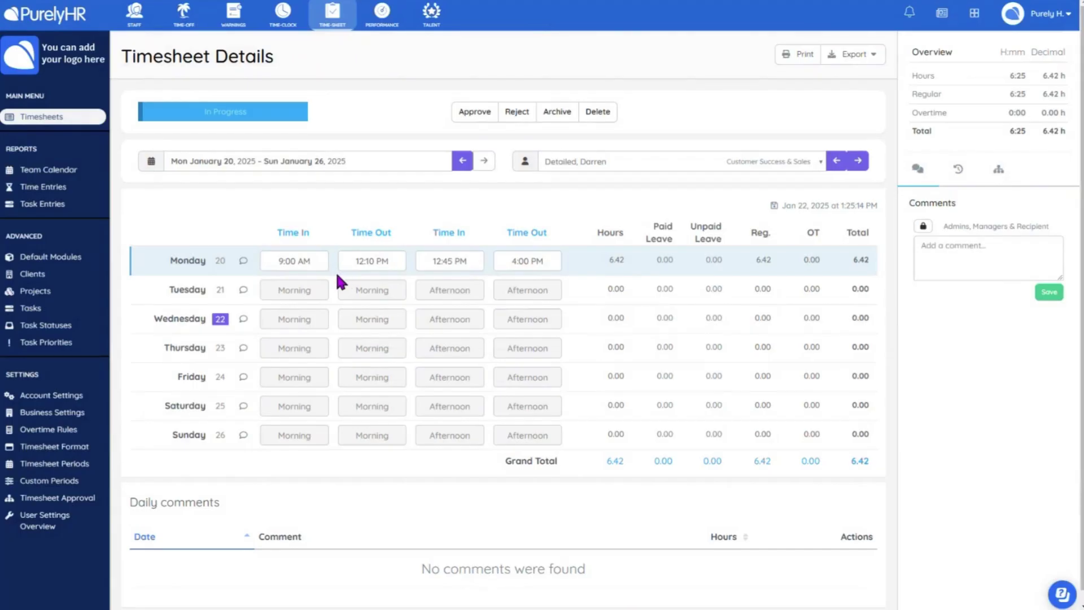
left_click(243, 262)
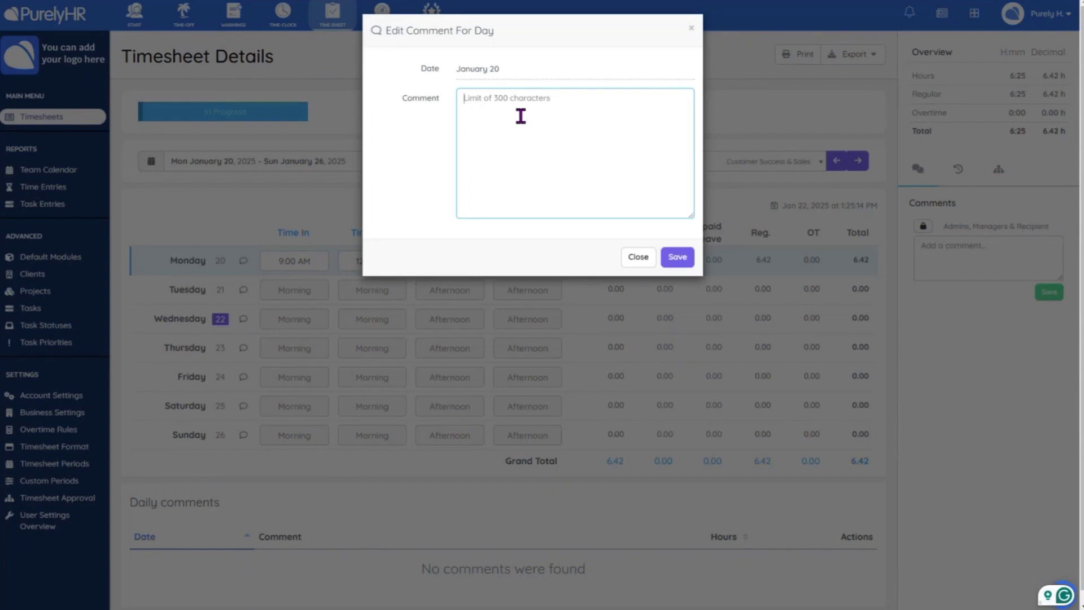
type("8am-9am")
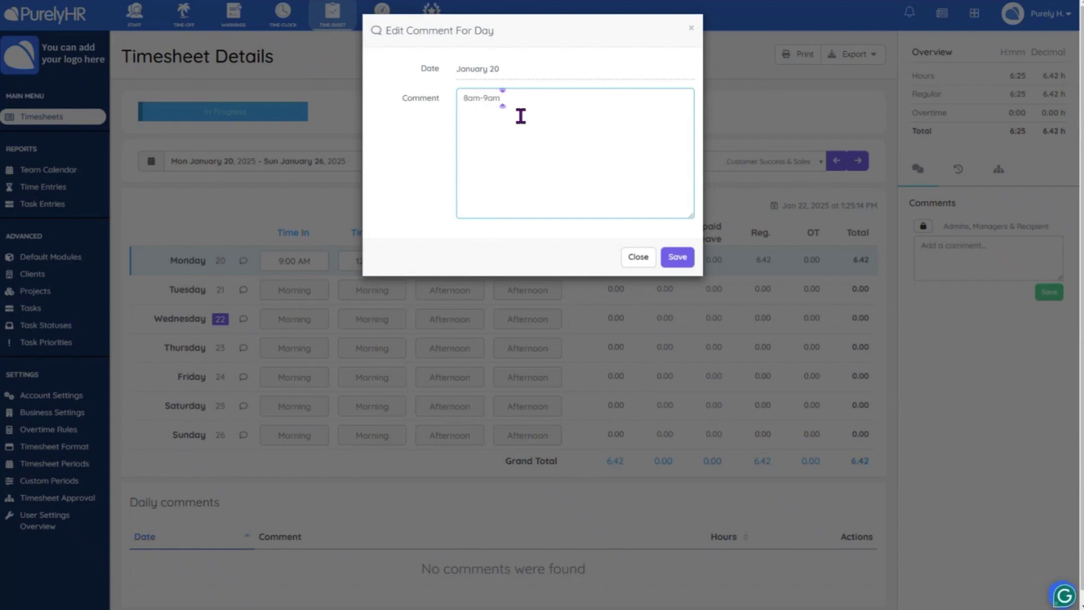
type(" Doctor Appt.")
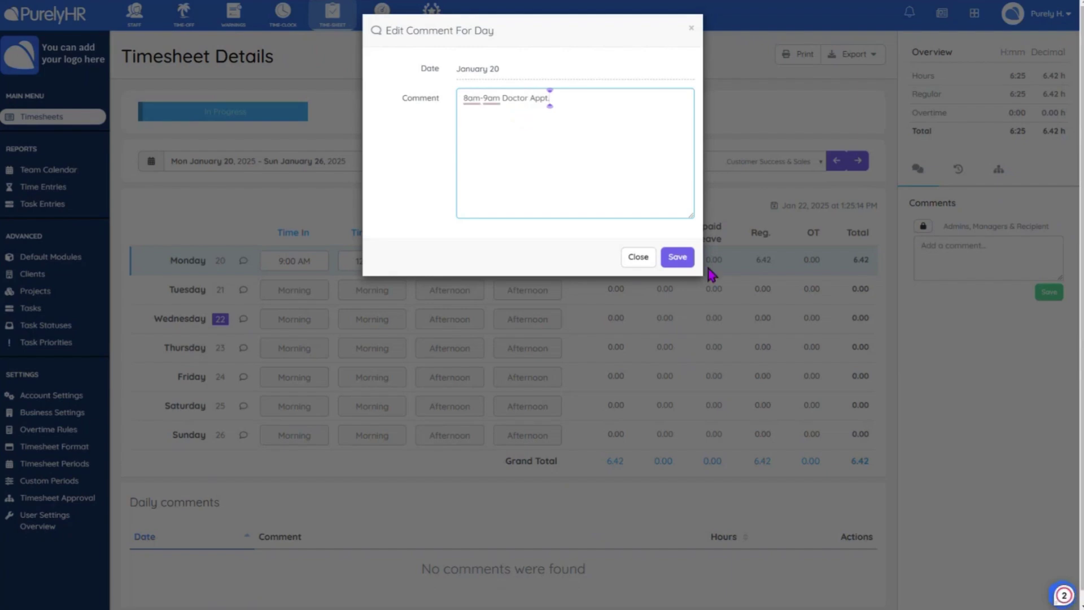
left_click(680, 261)
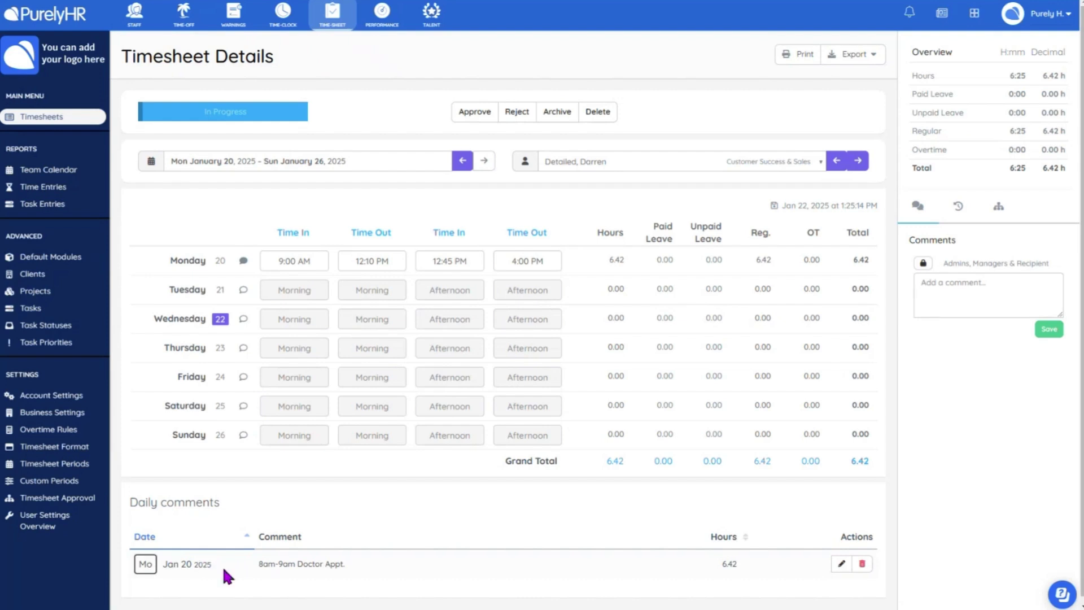
Examine the saved daily comment, the overall timesheet comment area and the available export formats.
left_click_drag(257, 563, 412, 557)
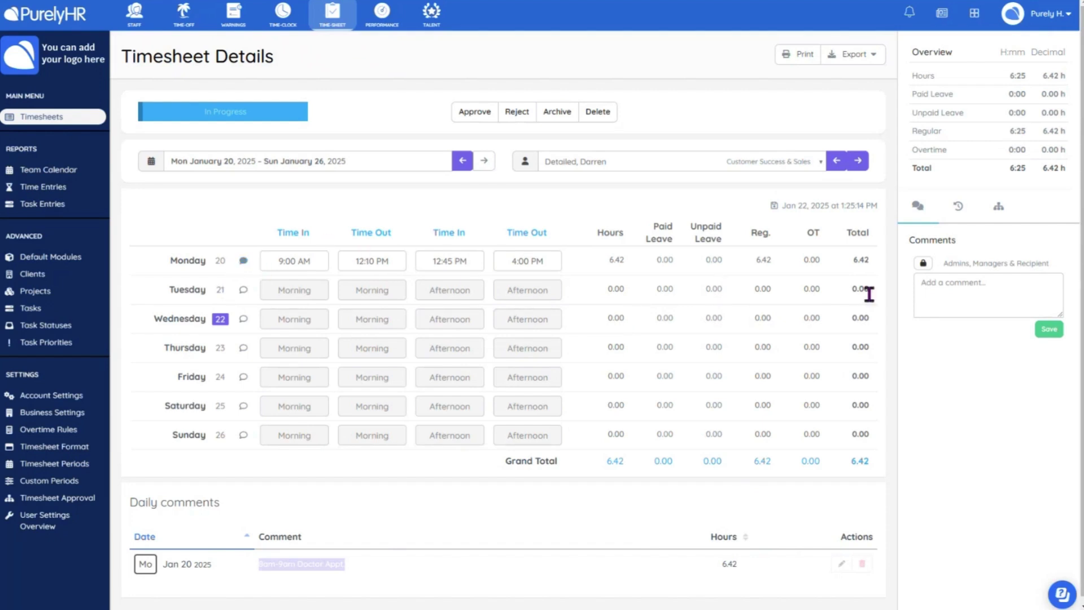
left_click(944, 291)
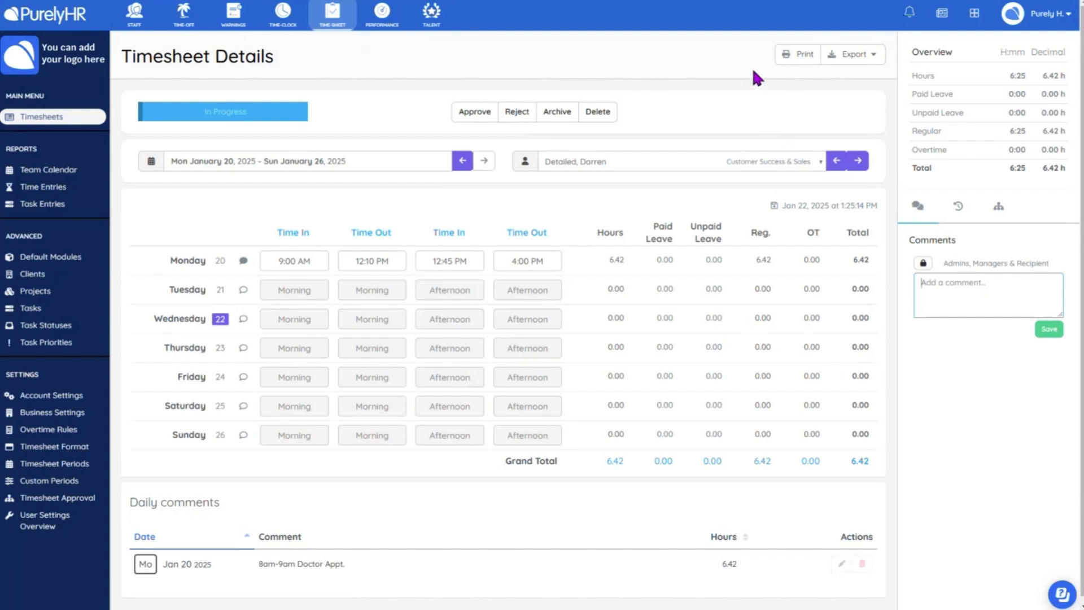
left_click(870, 60)
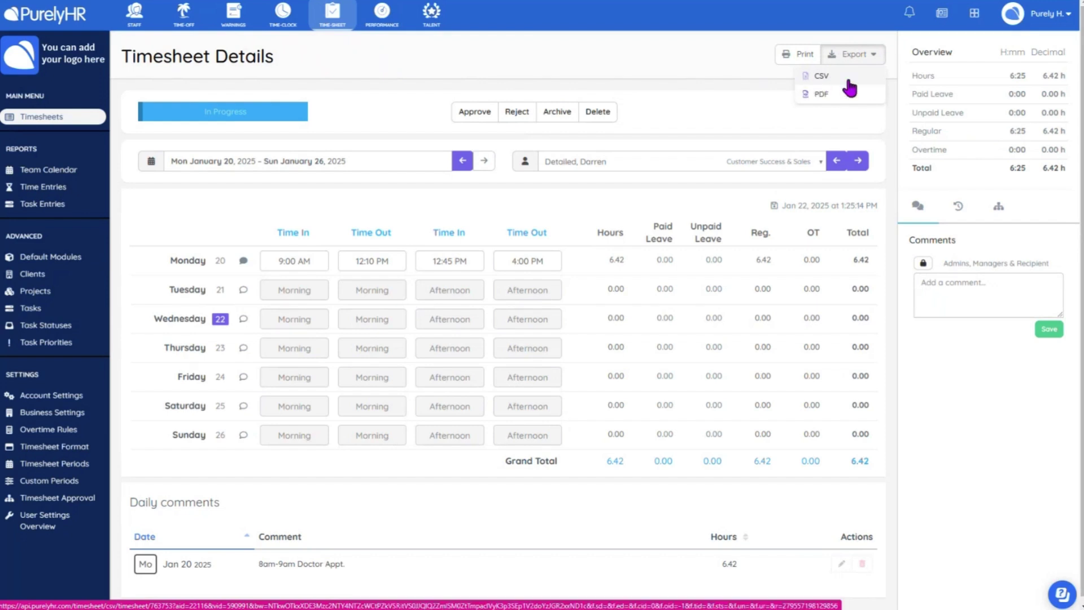
left_click(750, 72)
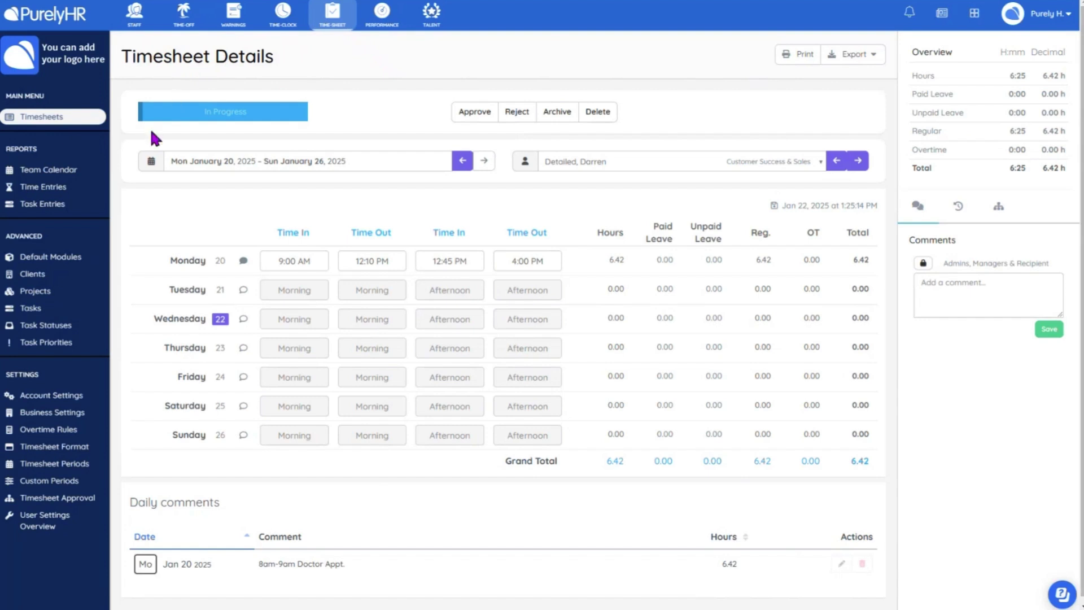
Open the Administration employee's January 20–26 timesheet and enter 8 hours for each day from Monday to Friday.
left_click(68, 120)
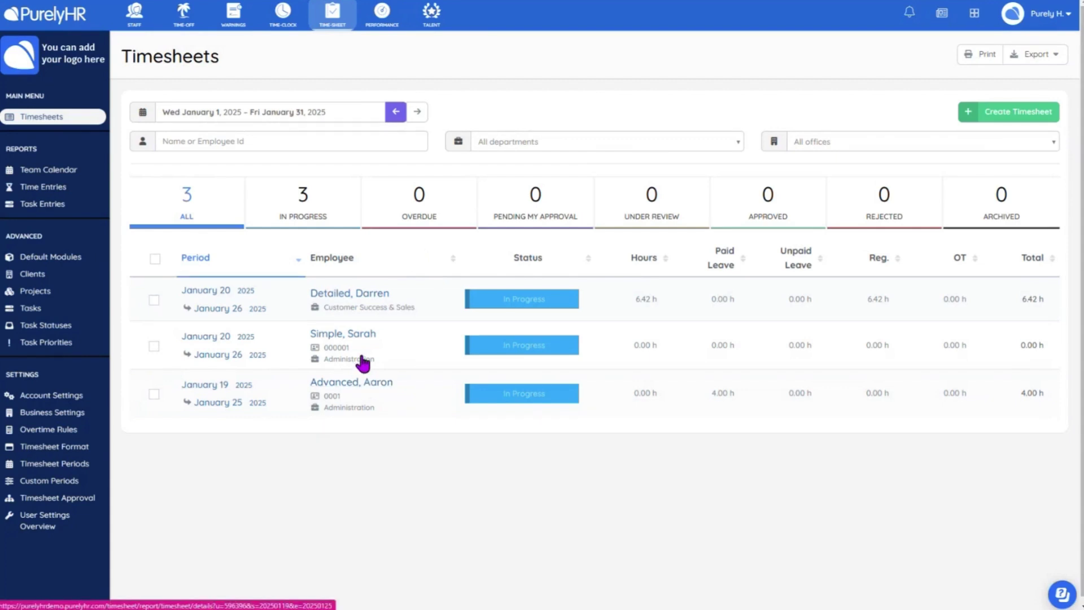
left_click(363, 336)
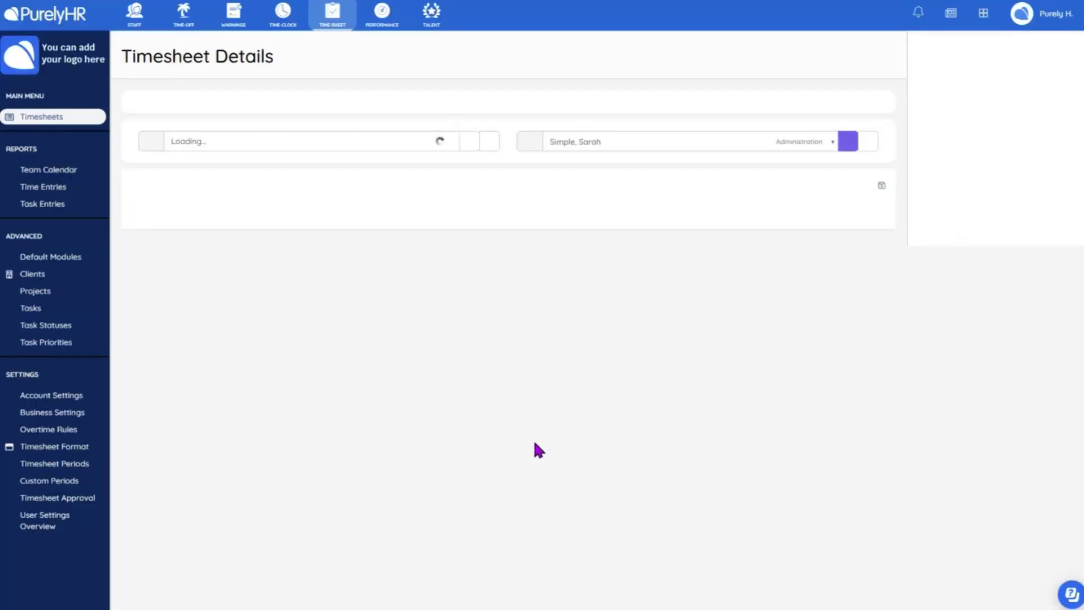
left_click(354, 265)
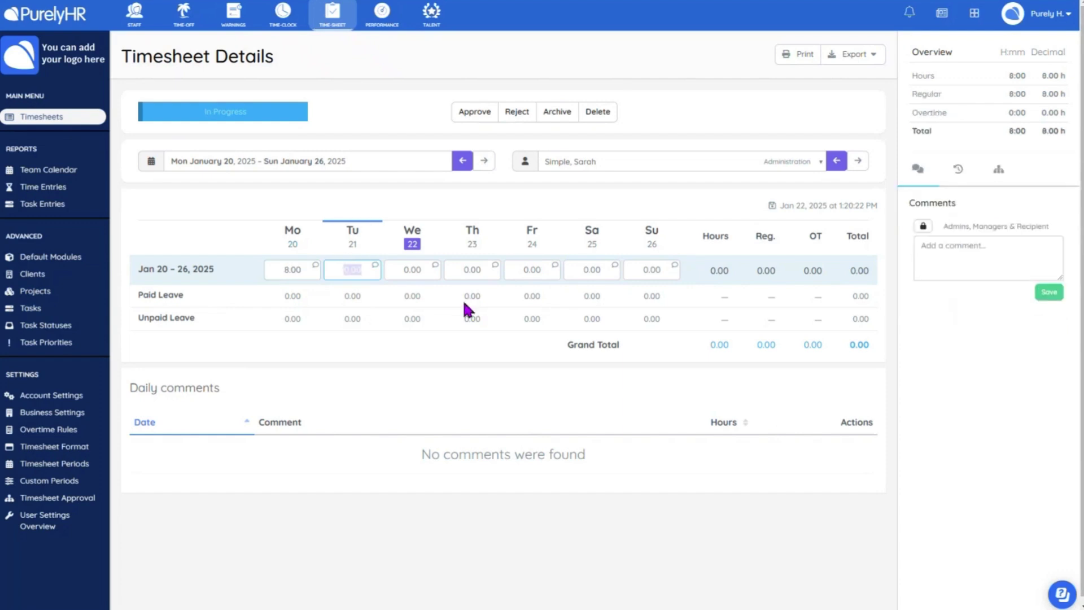
type("8")
left_click(419, 273)
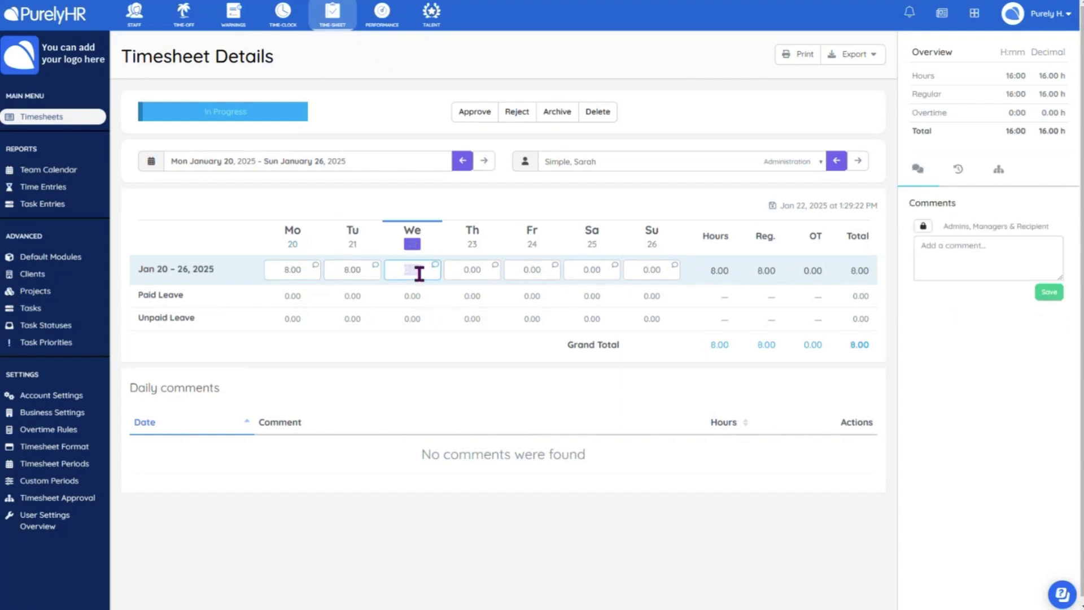
type("8")
left_click(466, 274)
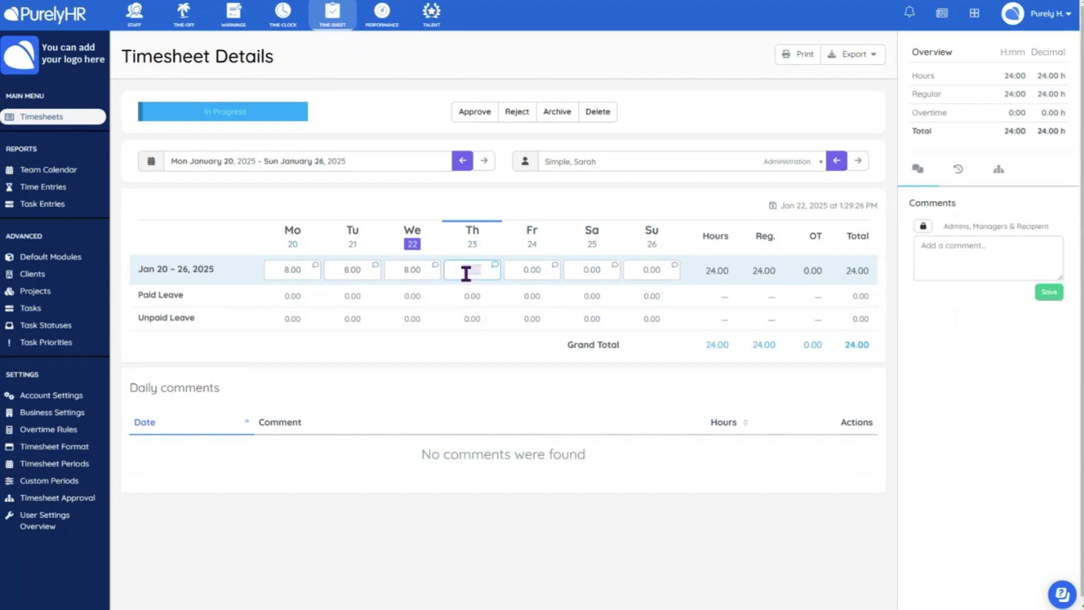
type("8")
left_click(528, 271)
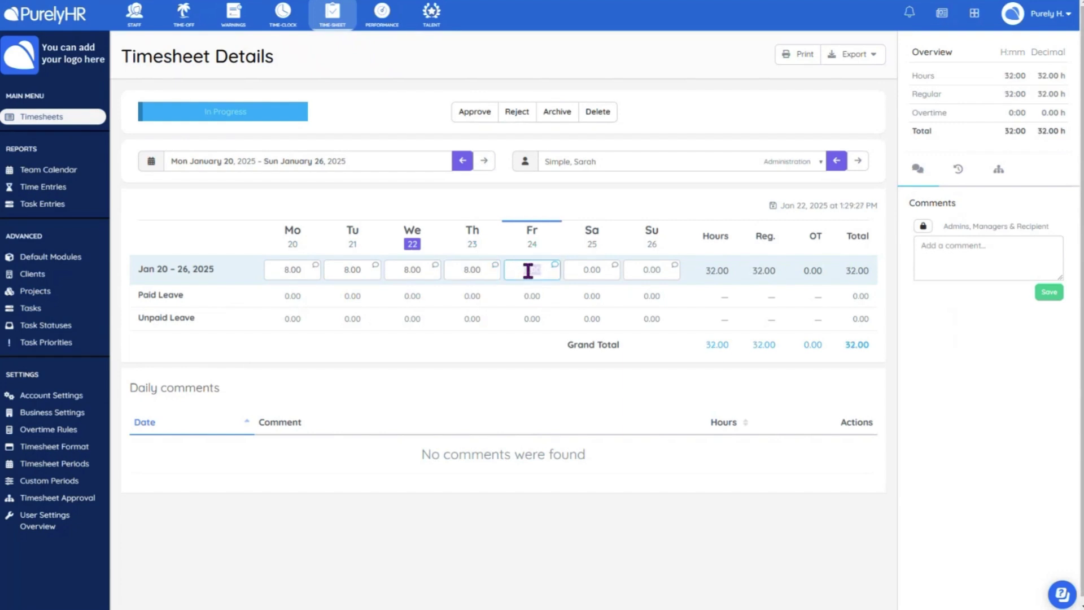
type("8")
left_click(562, 348)
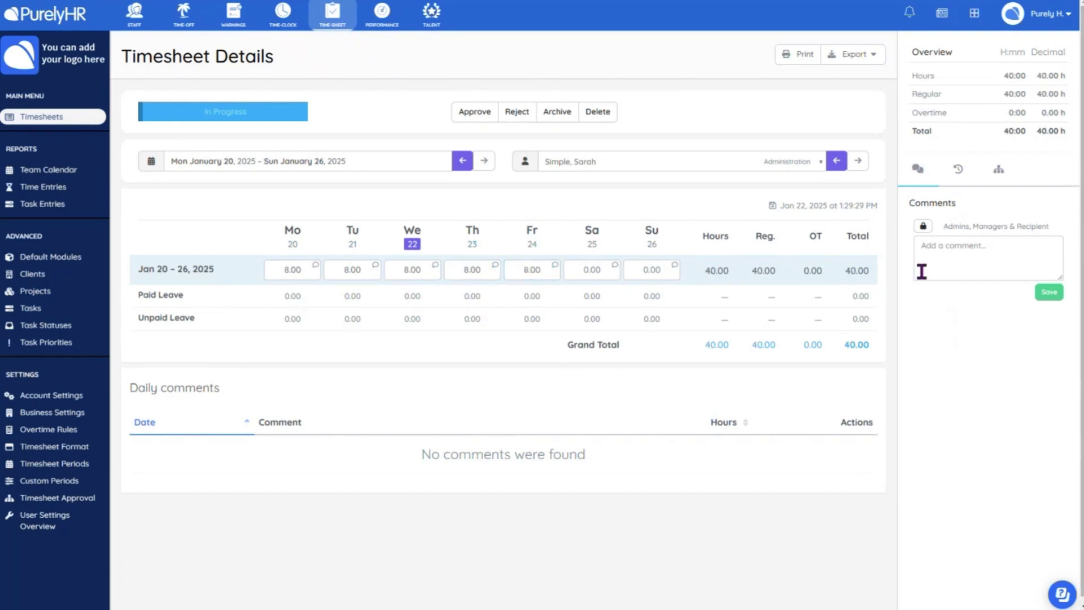
Set the hours for Friday, January 24, to 10.
left_click(546, 271)
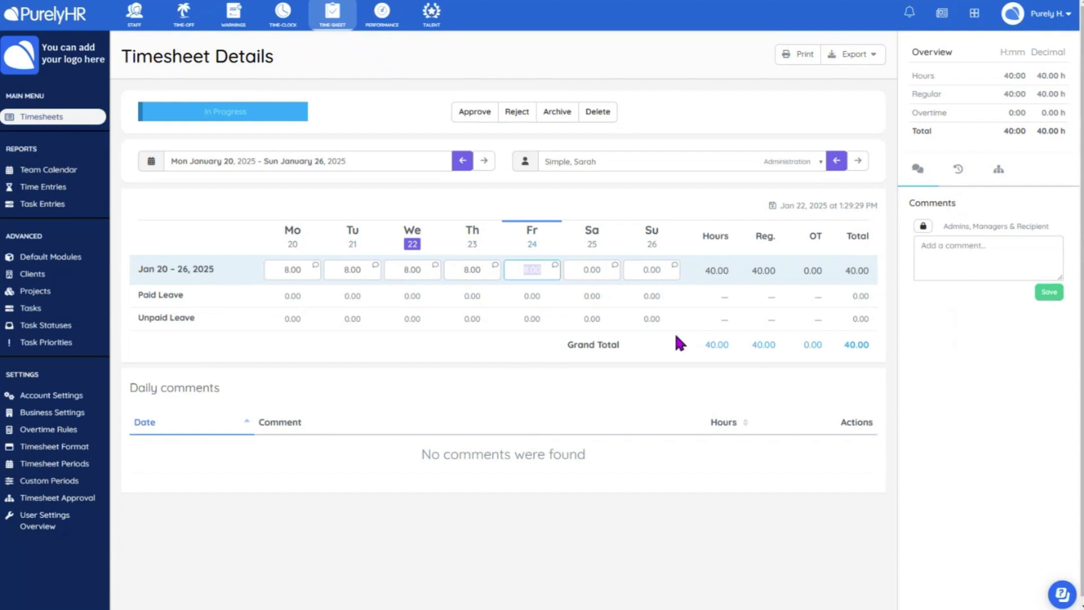
type("10")
left_click(521, 391)
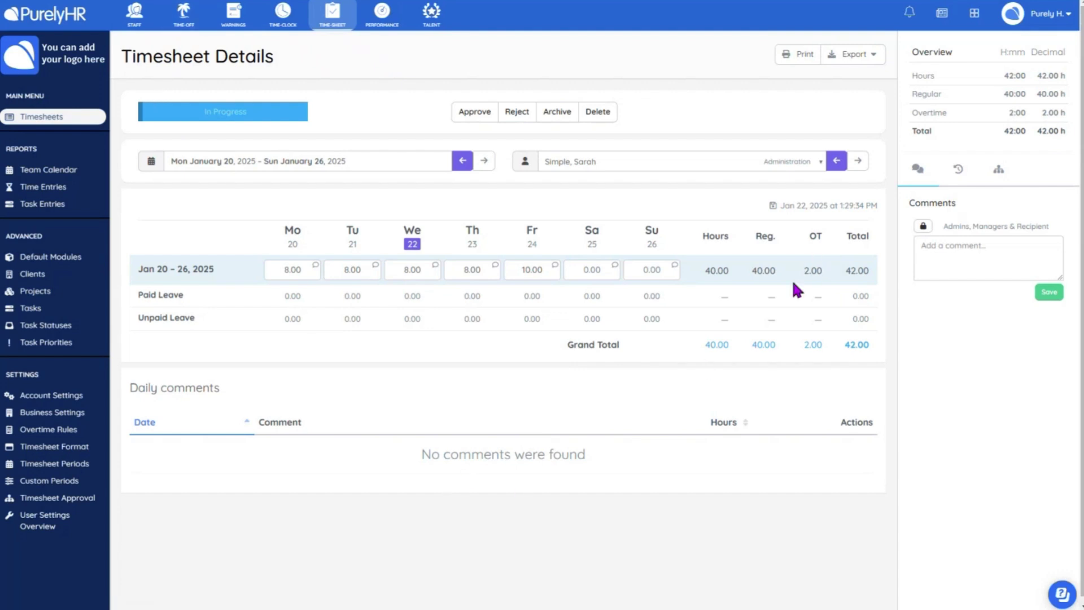
Add the daily comment "stayed late for meeting" to Friday, January 24, and save it.
left_click(555, 265)
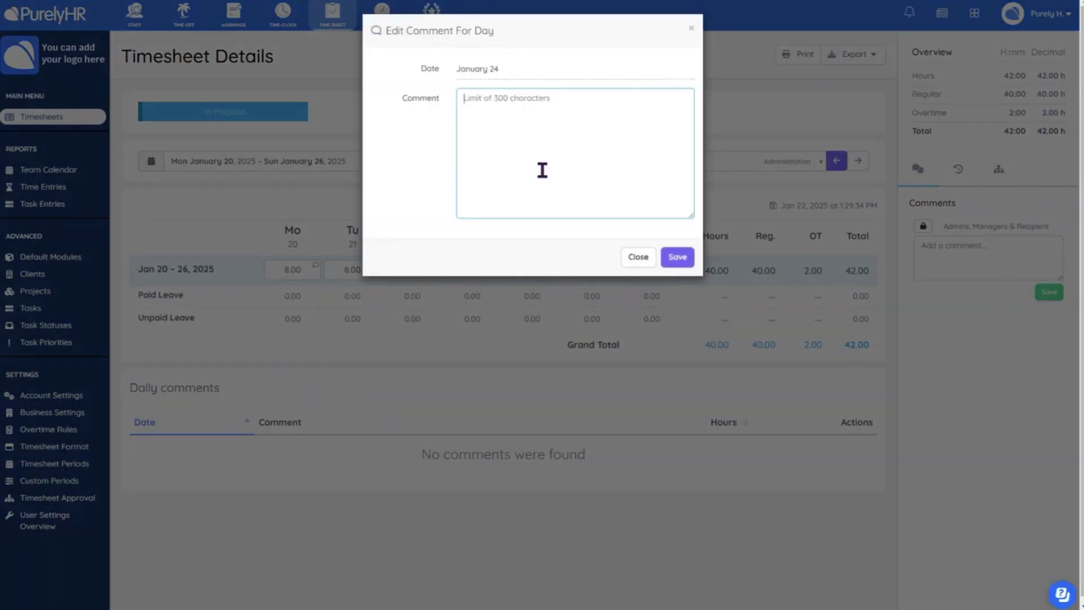
type("staye")
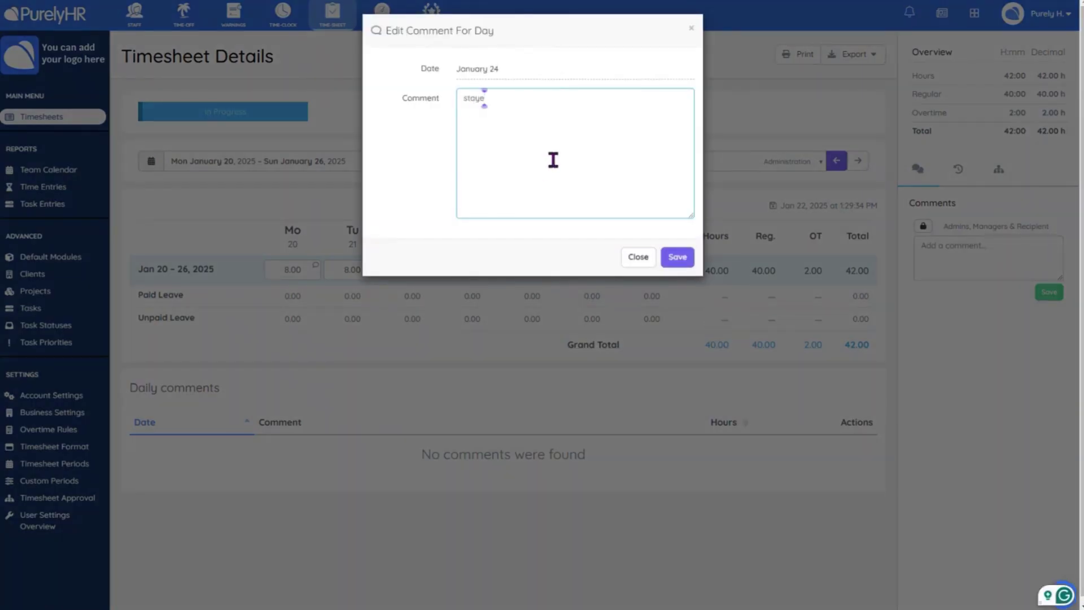
type("d late for meeting")
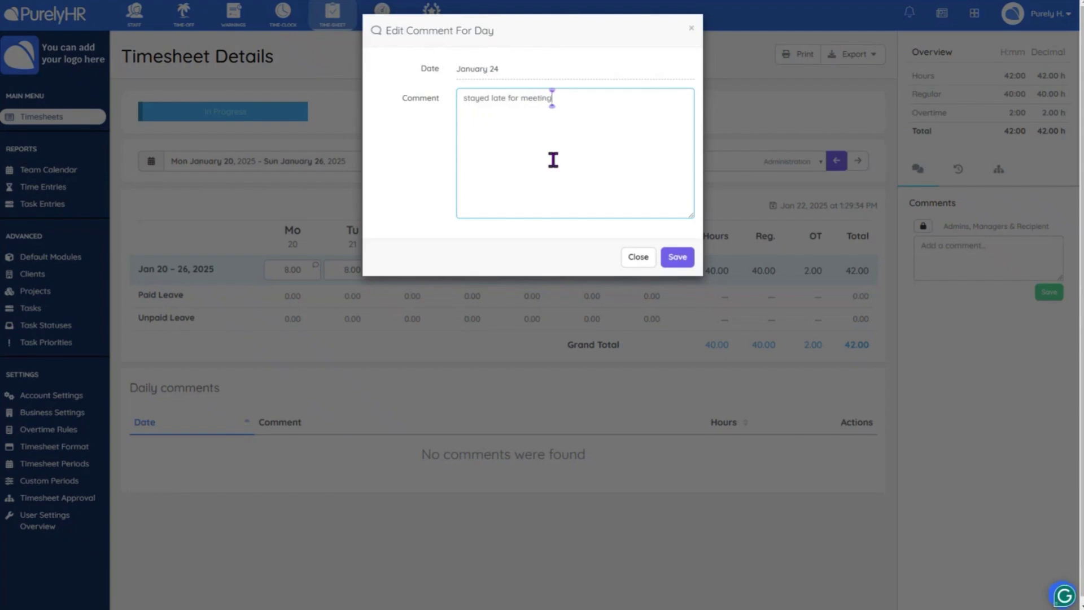
left_click(673, 258)
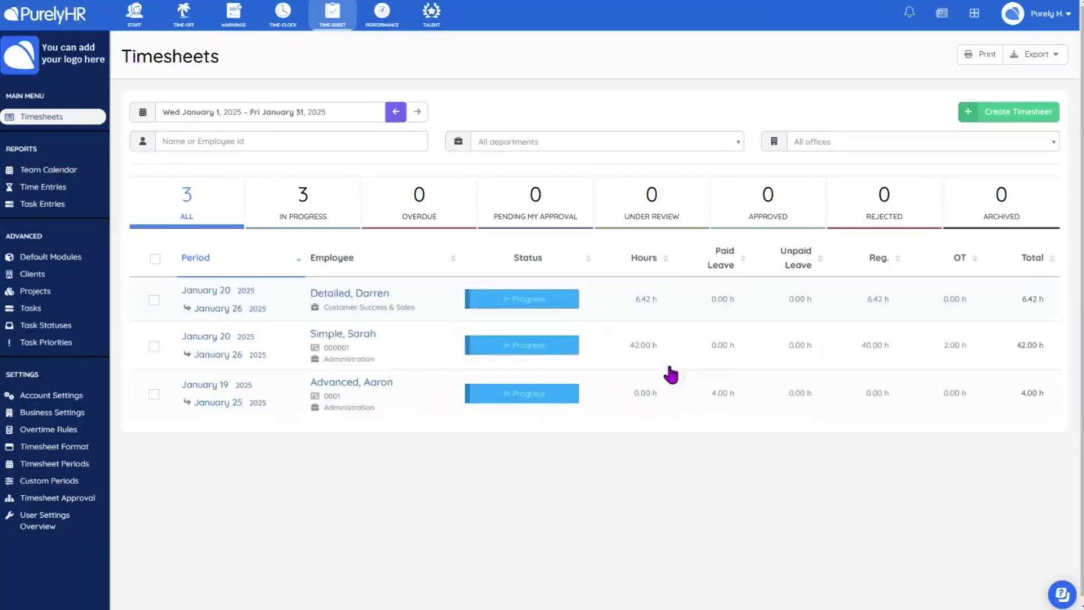
Open the Administration employee's January 19–25 timesheet and start a new time entry for Tuesday, January 21.
left_click(368, 388)
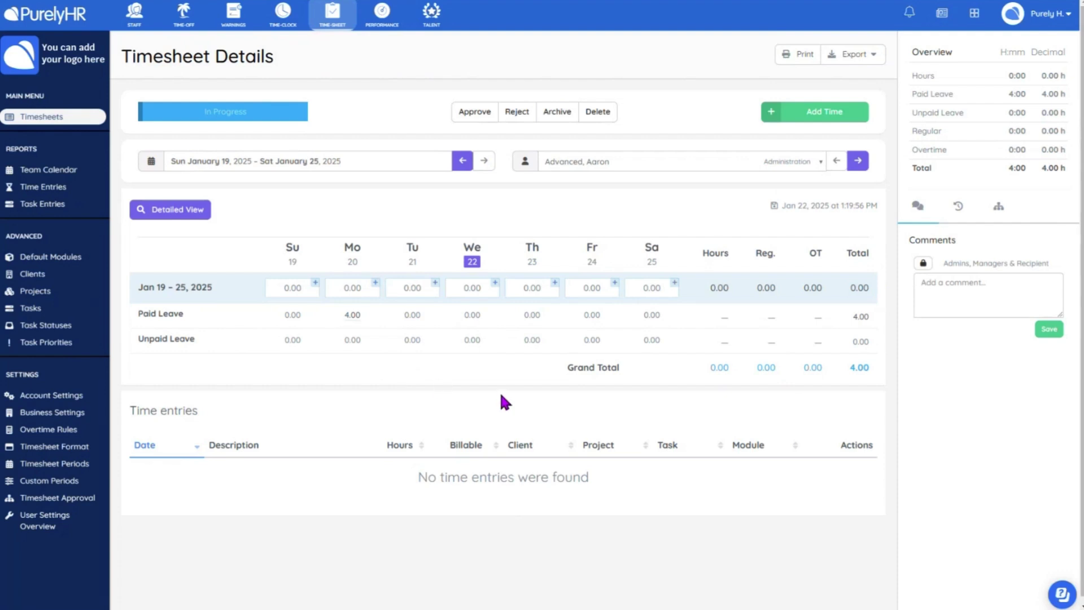
left_click(412, 292)
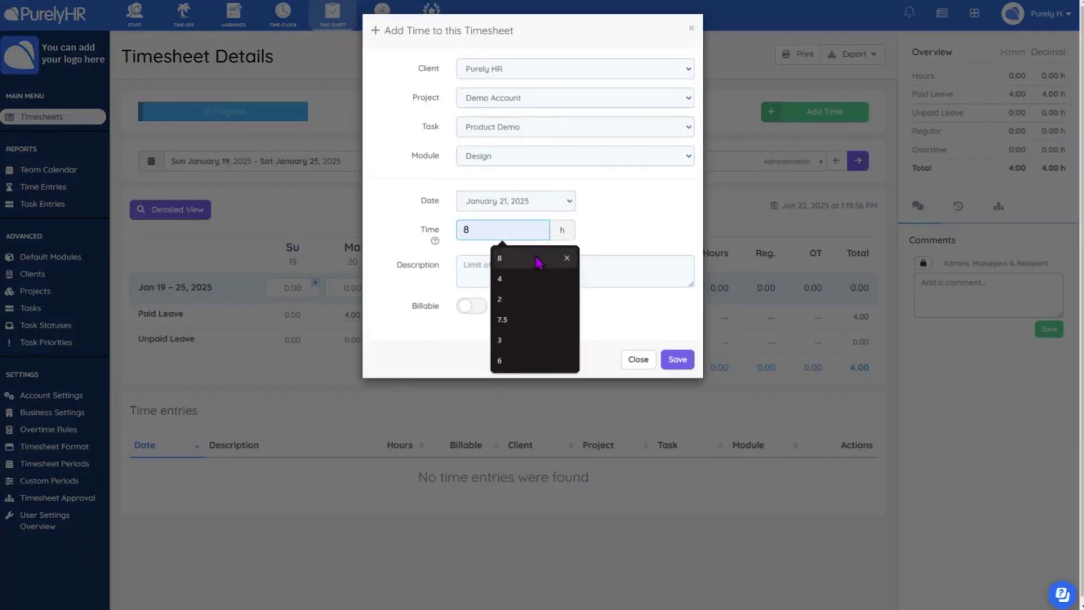
left_click(404, 295)
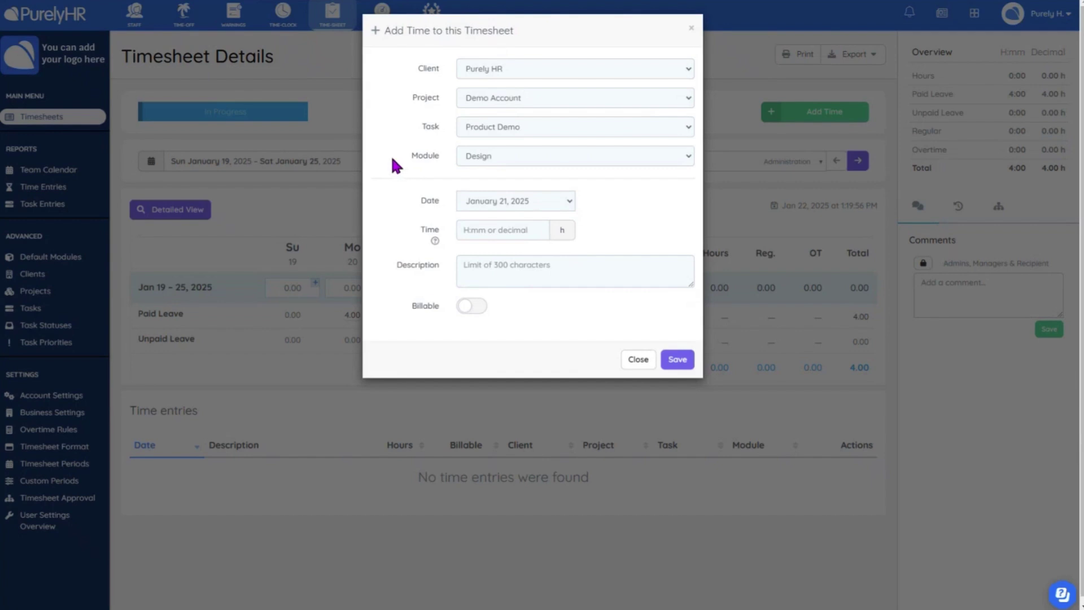
Assign the January 21 time entry to client Purely HR, project Demo Account, task Product Demo and module Design.
left_click(503, 73)
left_click(502, 75)
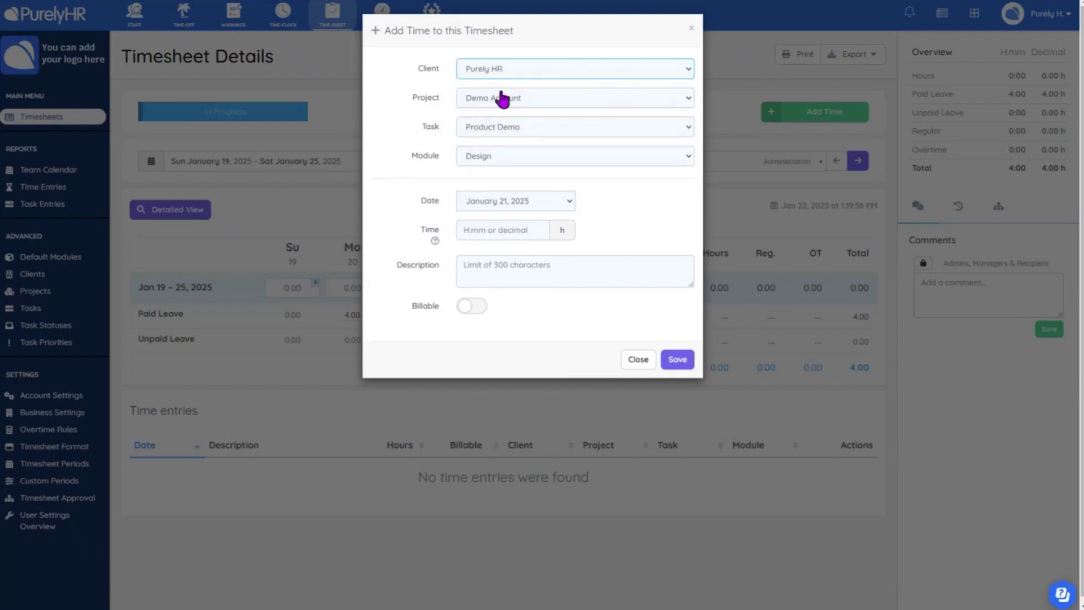
left_click(471, 73)
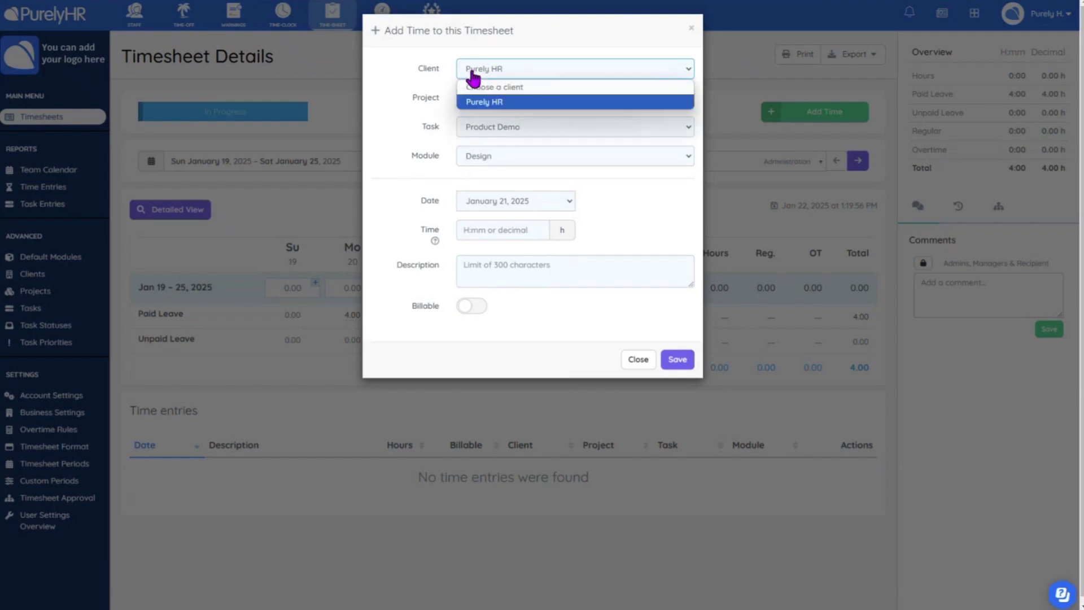
left_click(477, 108)
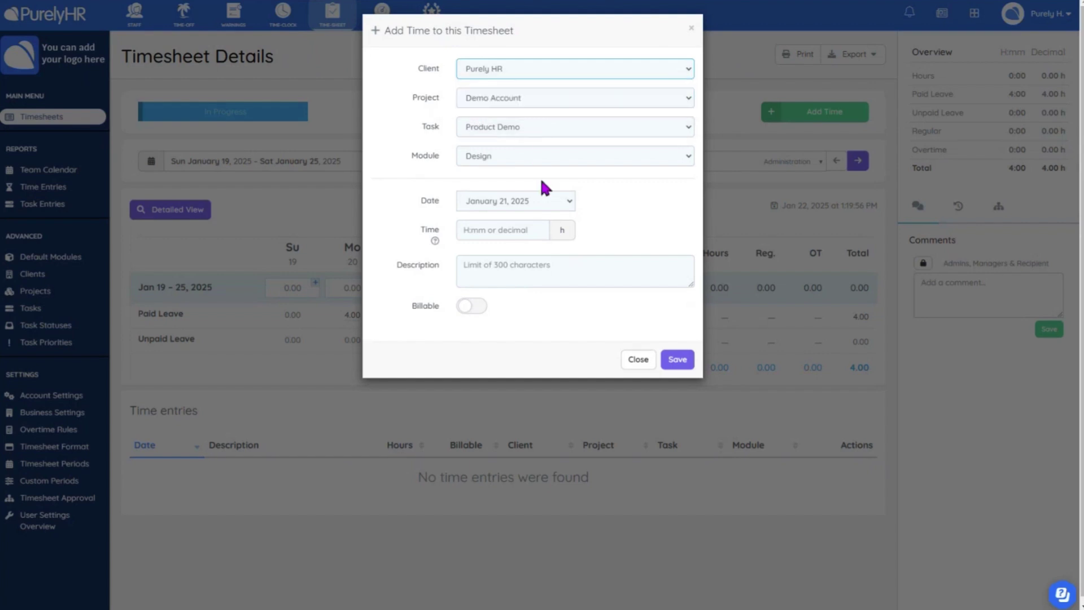
left_click(483, 101)
left_click(496, 131)
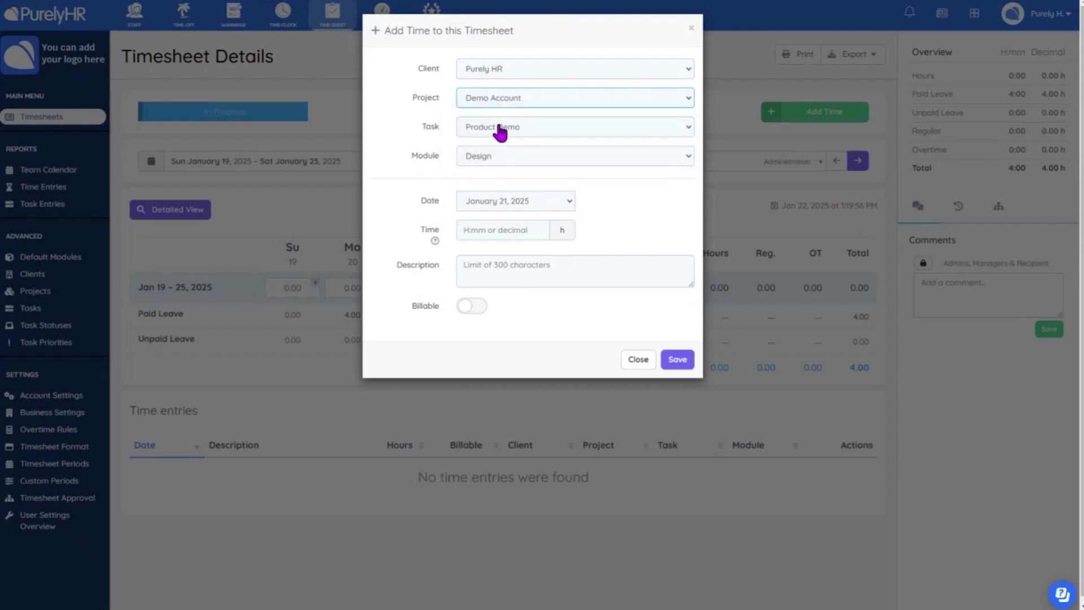
left_click(499, 132)
left_click(511, 161)
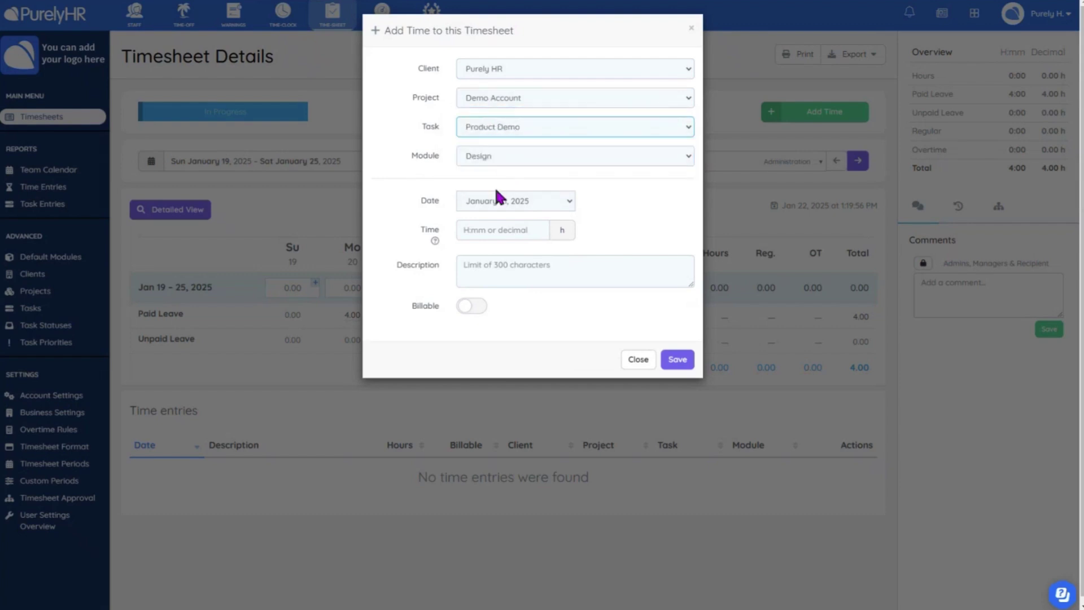
left_click(500, 166)
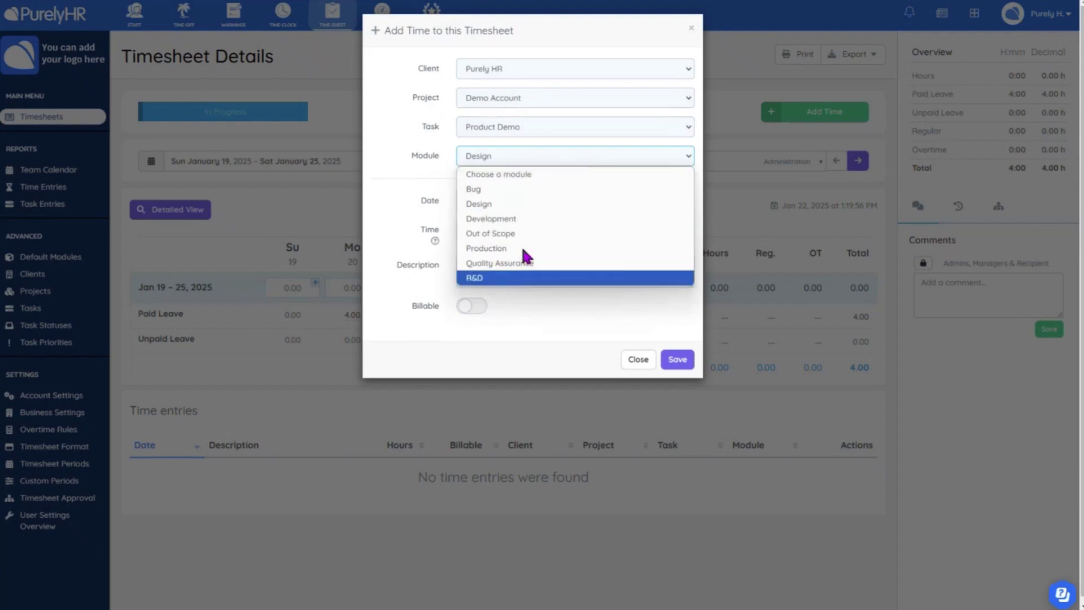
left_click(521, 204)
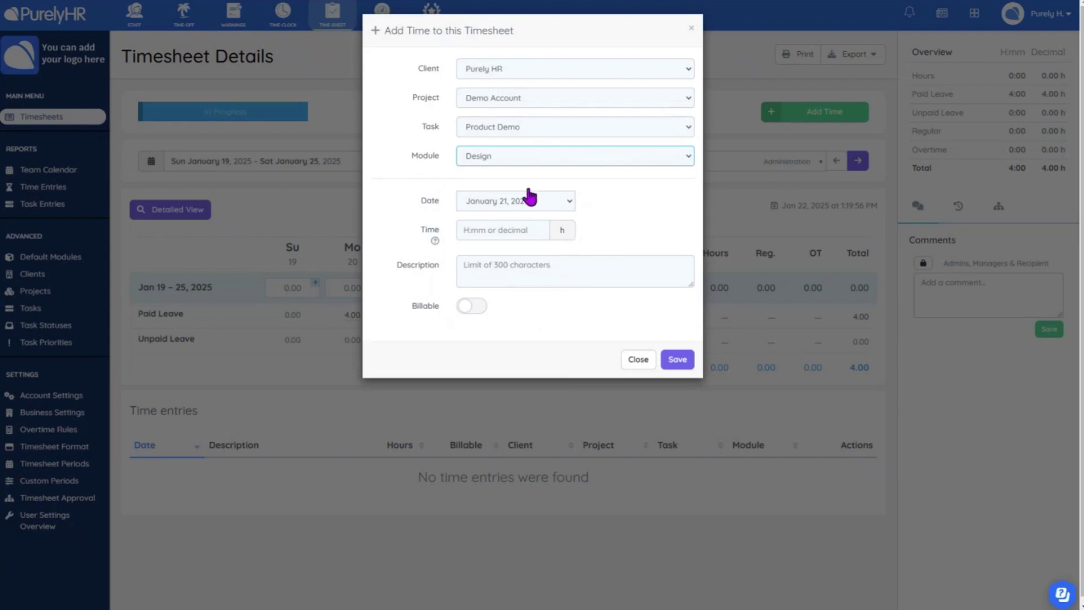
Set the entry's time to 4 hours with the description "UI overview" and save it.
left_click(516, 231)
type("4")
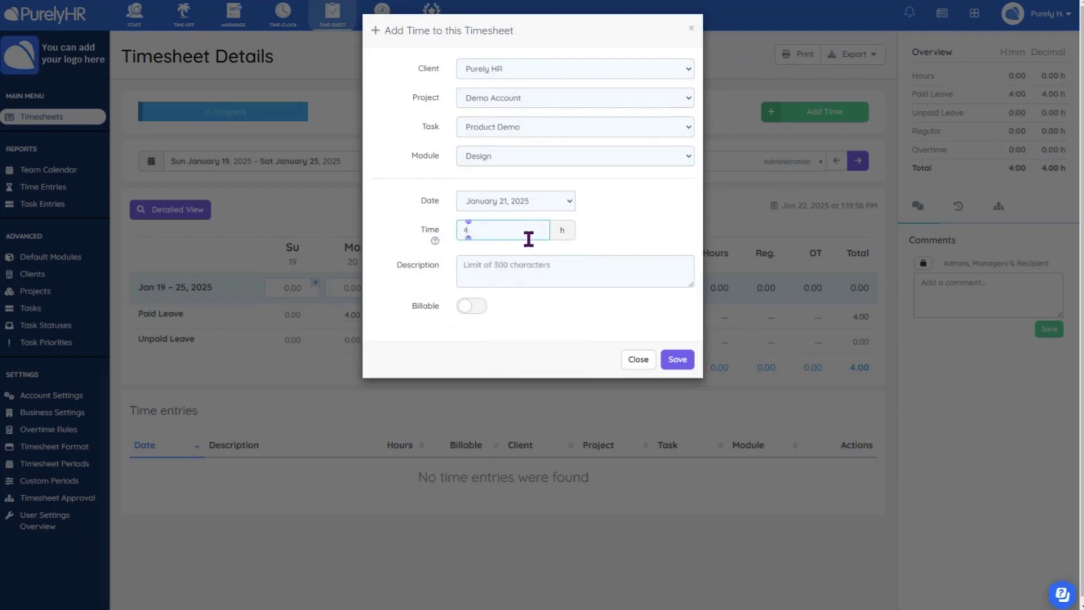
left_click(523, 262)
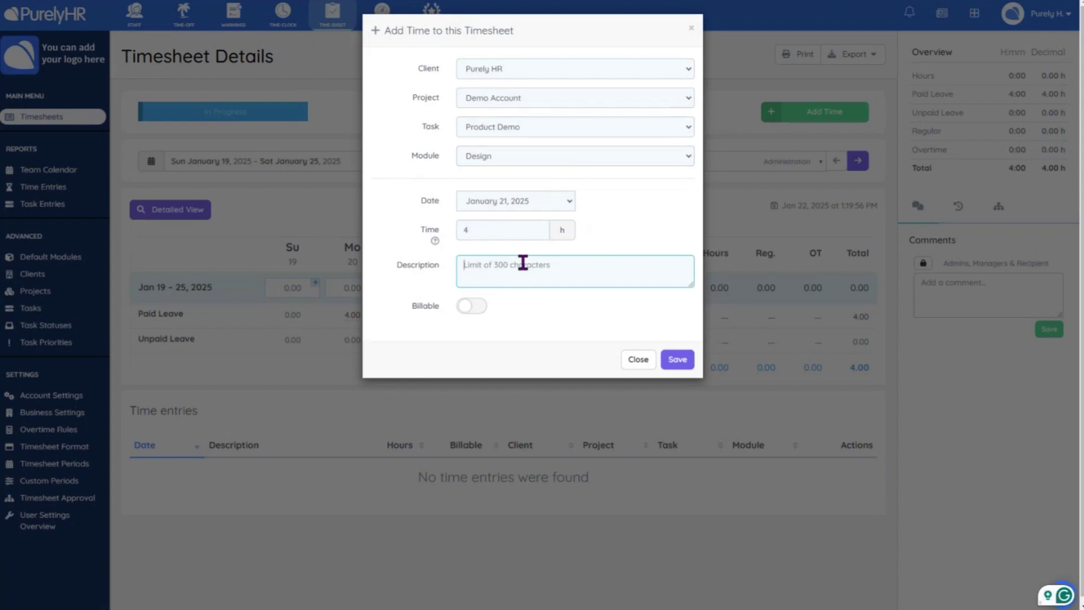
type("UI overview")
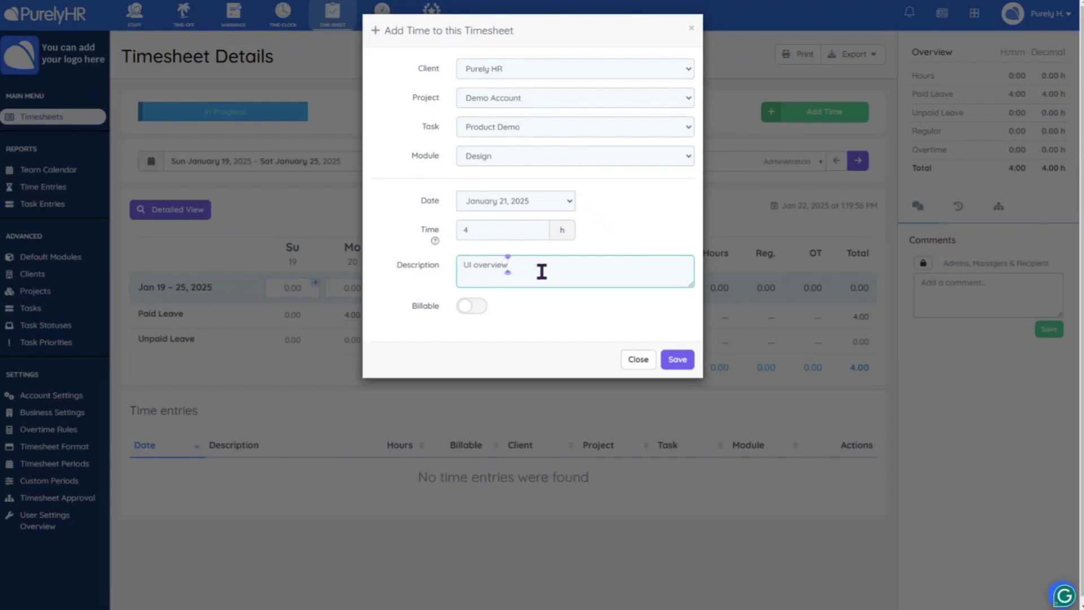
left_click(678, 361)
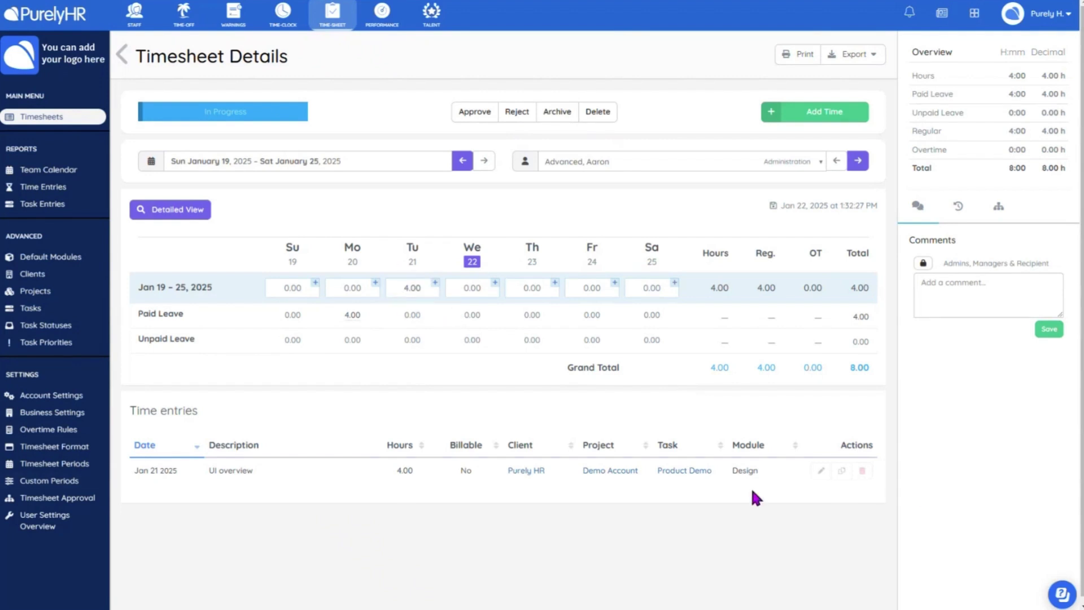
Add and save a second January 21 entry of 4 hours for the Quality Assurance module, described as "Testing new feature".
left_click(436, 281)
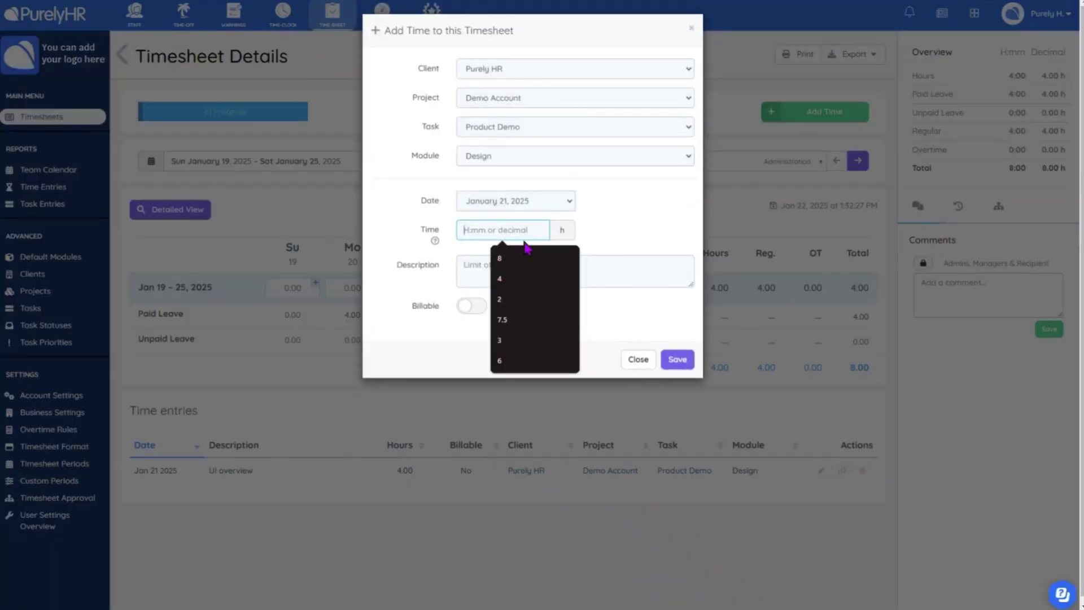
left_click(516, 156)
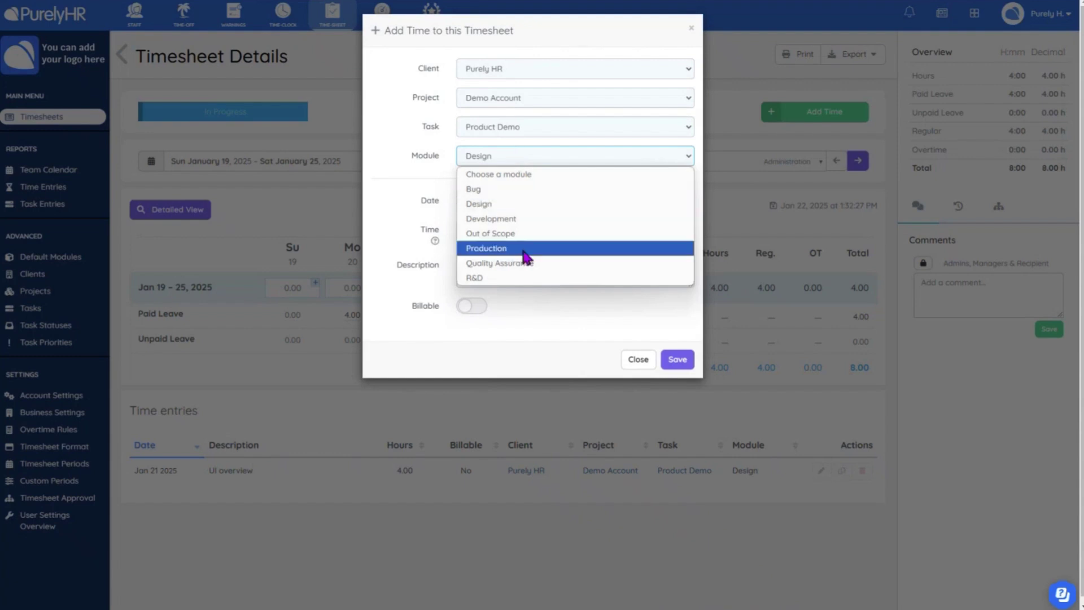
left_click(474, 263)
left_click(523, 271)
type("Te")
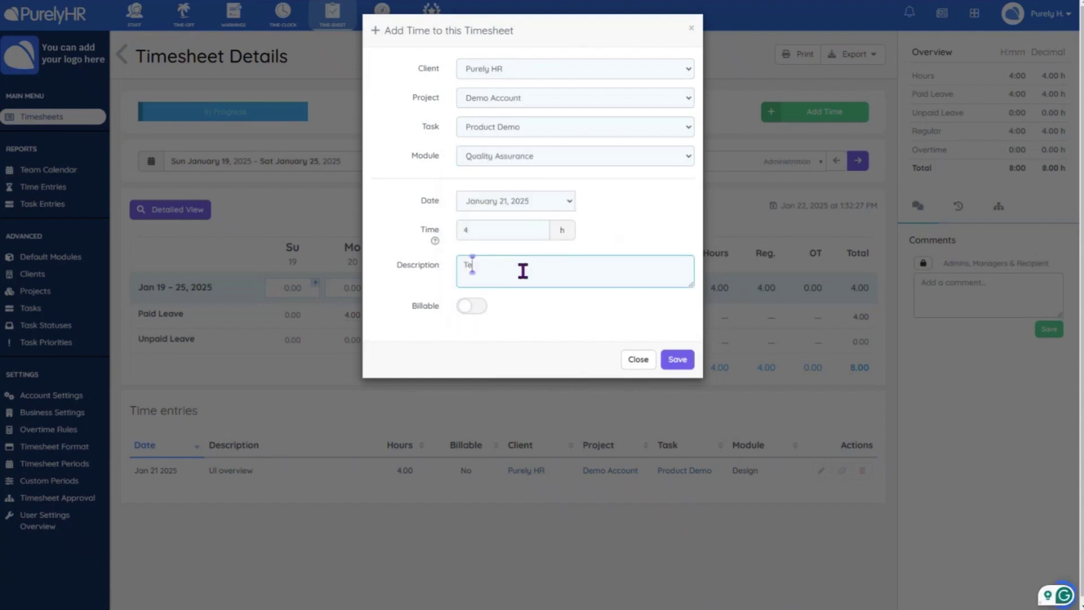
type("sting new")
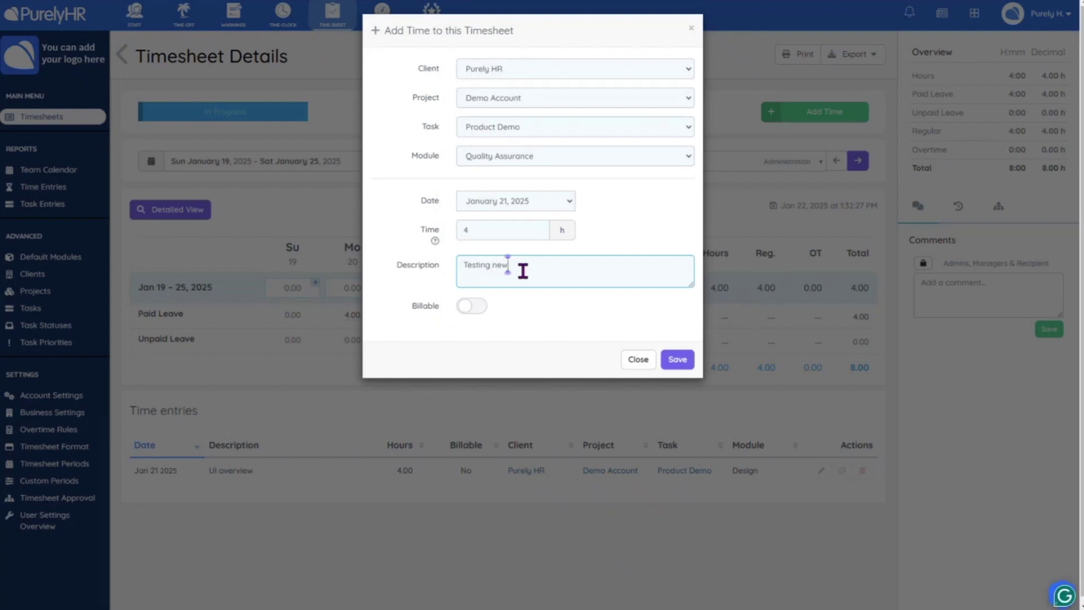
type(" featureatiure")
left_click(677, 359)
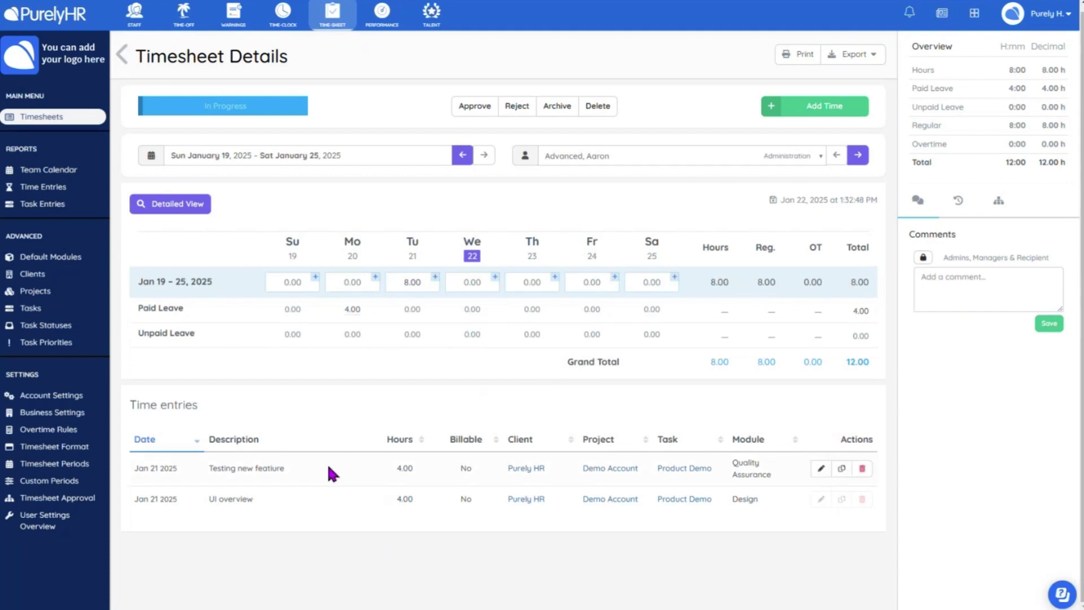
mouse_move(353, 312)
left_click(495, 278)
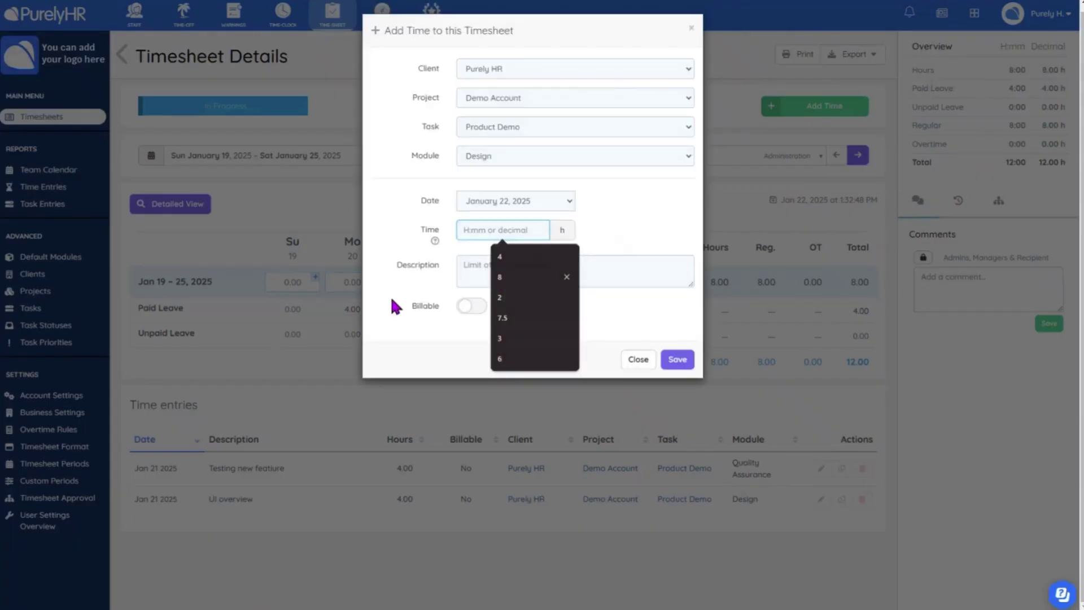
left_click(395, 306)
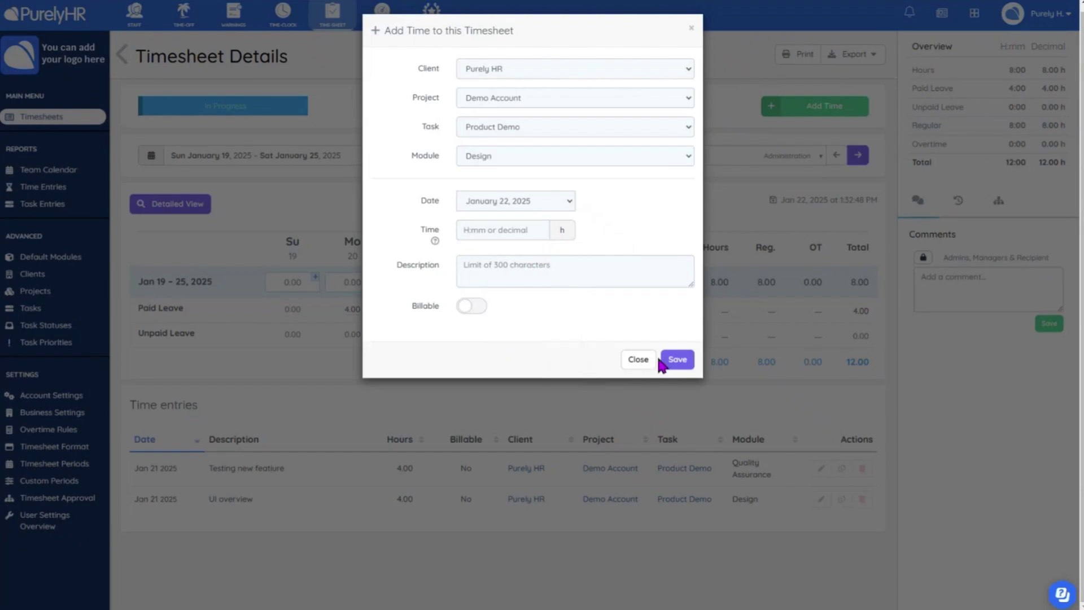
left_click(638, 359)
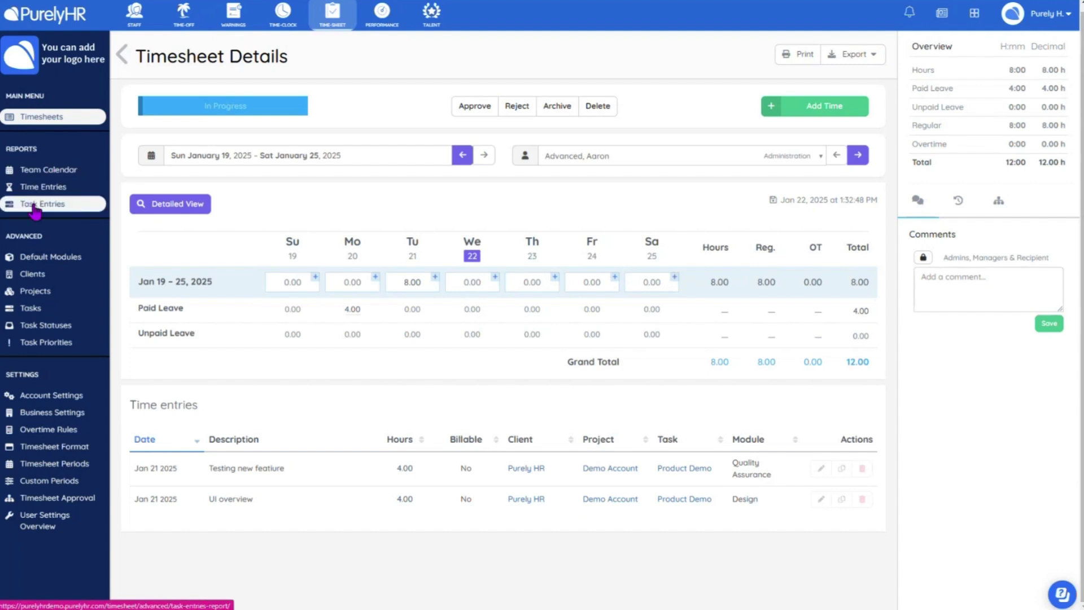
Open the Time Entries report and filter it by modules matching "des".
left_click(43, 186)
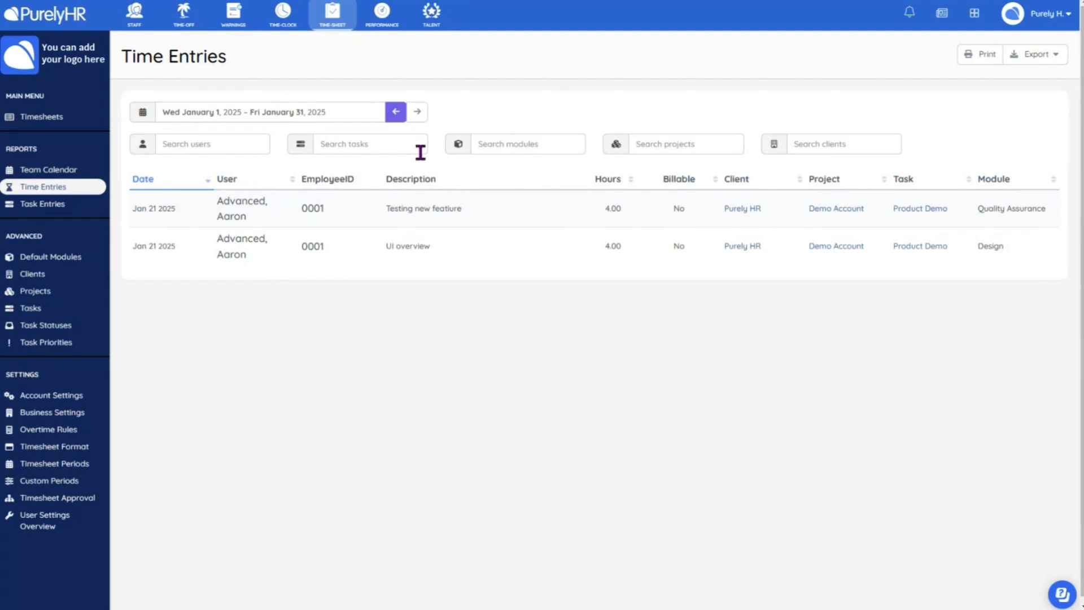
left_click(539, 145)
type("d")
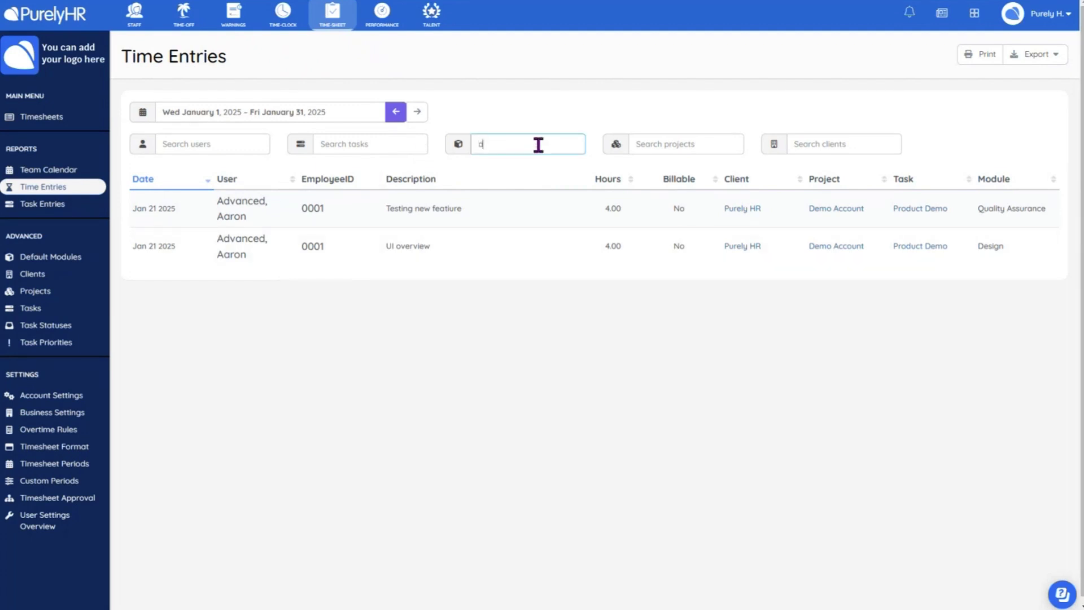
type("es")
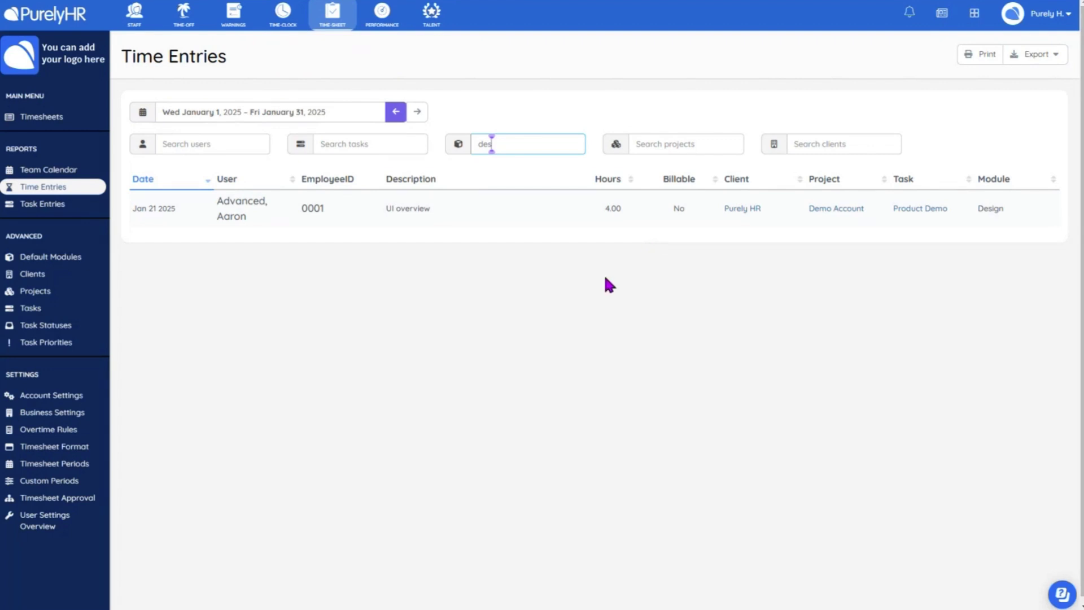
left_click(663, 143)
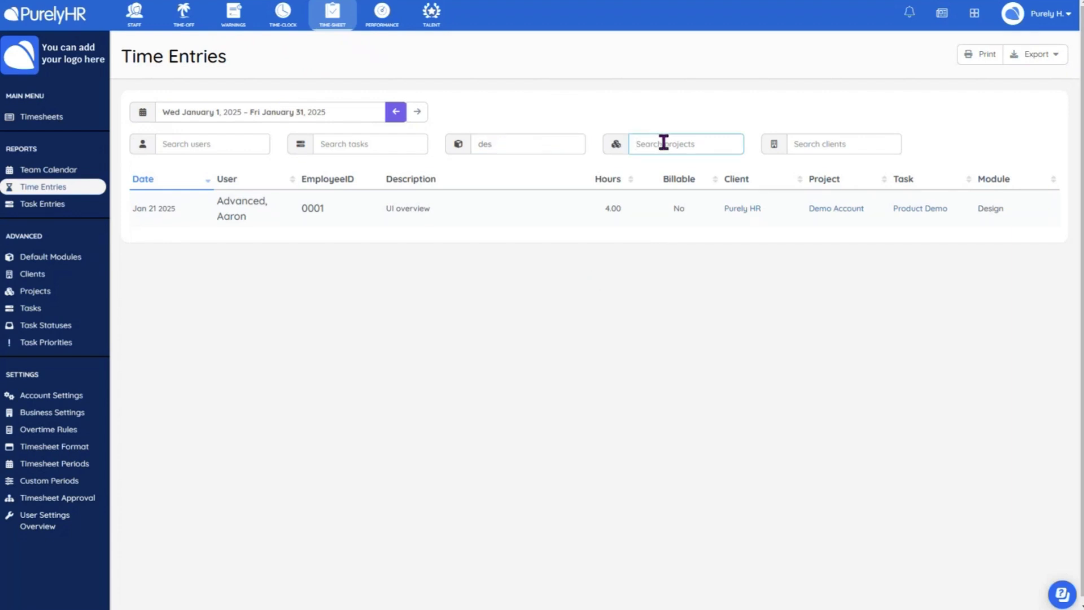
left_click(834, 145)
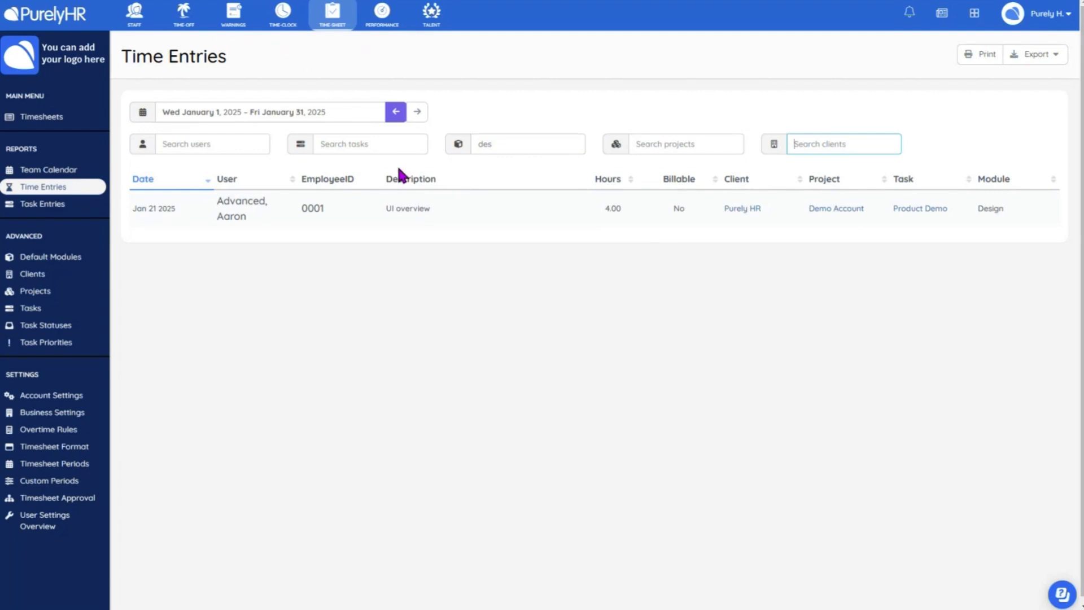
left_click(223, 145)
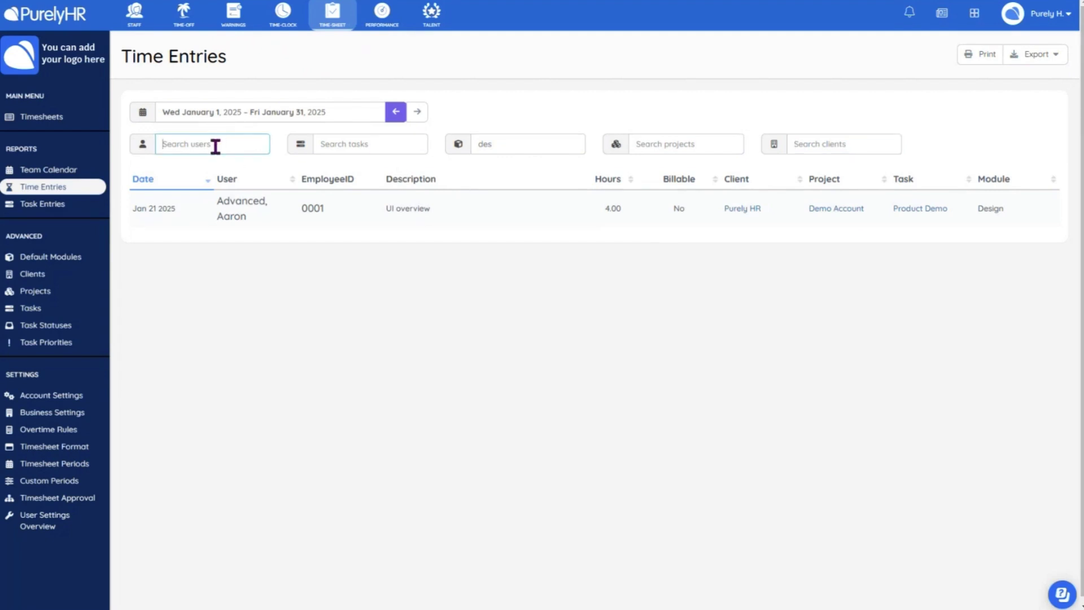
left_click(823, 144)
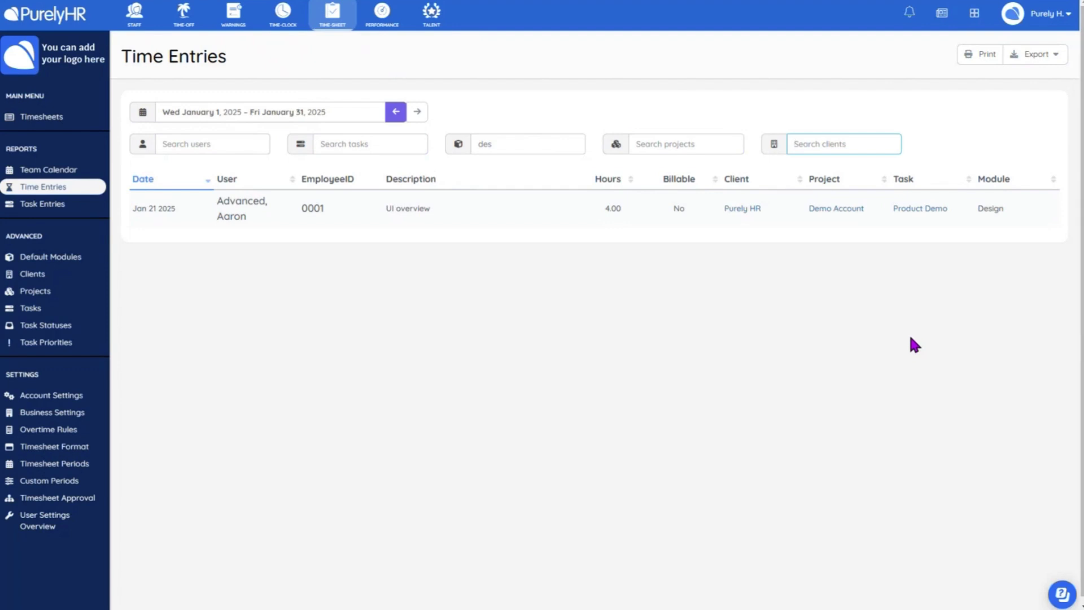